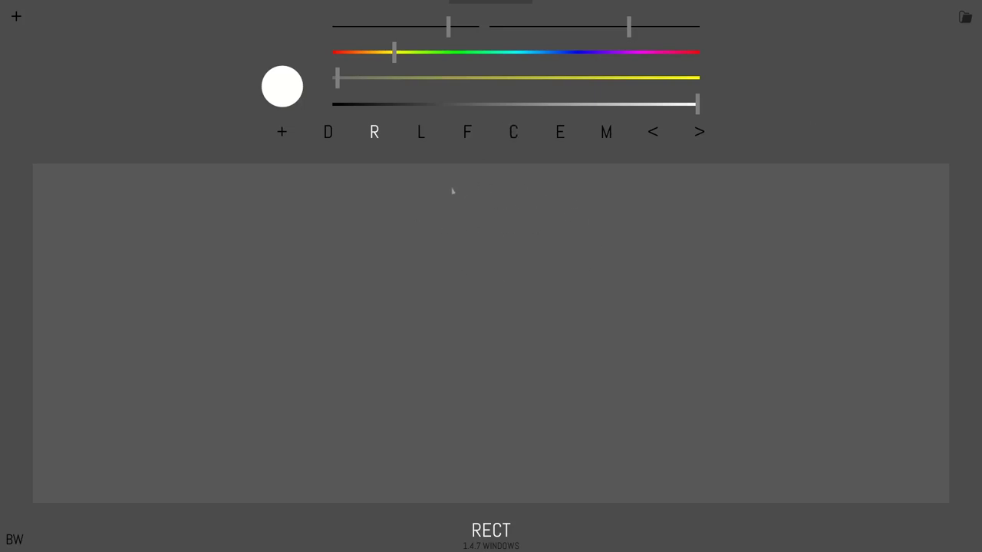
- Paint four white sample shapes across the canvas with the Draw, Rect, Line and Fill brushes
{"action": "left_click", "coordinate": [329, 133]}
{"action": "mouse_move", "coordinate": [357, 218]}
{"action": "left_mouse_down"}
{"action": "mouse_move", "coordinate": [434, 280]}
{"action": "mouse_move", "coordinate": [477, 382]}
{"action": "left_mouse_up"}
{"action": "left_click", "coordinate": [375, 135]}
{"action": "left_click_drag", "start_coordinate": [491, 204], "coordinate": [648, 336]}
{"action": "left_click", "coordinate": [421, 133]}
{"action": "left_click_drag", "start_coordinate": [688, 224], "coordinate": [739, 401]}
{"action": "key", "text": "f"}
{"action": "mouse_move", "coordinate": [810, 230]}
{"action": "left_mouse_down"}
{"action": "mouse_move", "coordinate": [889, 349]}
{"action": "mouse_move", "coordinate": [891, 299]}
{"action": "mouse_move", "coordinate": [852, 276]}
{"action": "mouse_move", "coordinate": [870, 214]}
{"action": "mouse_move", "coordinate": [790, 201]}
{"action": "left_mouse_up"}
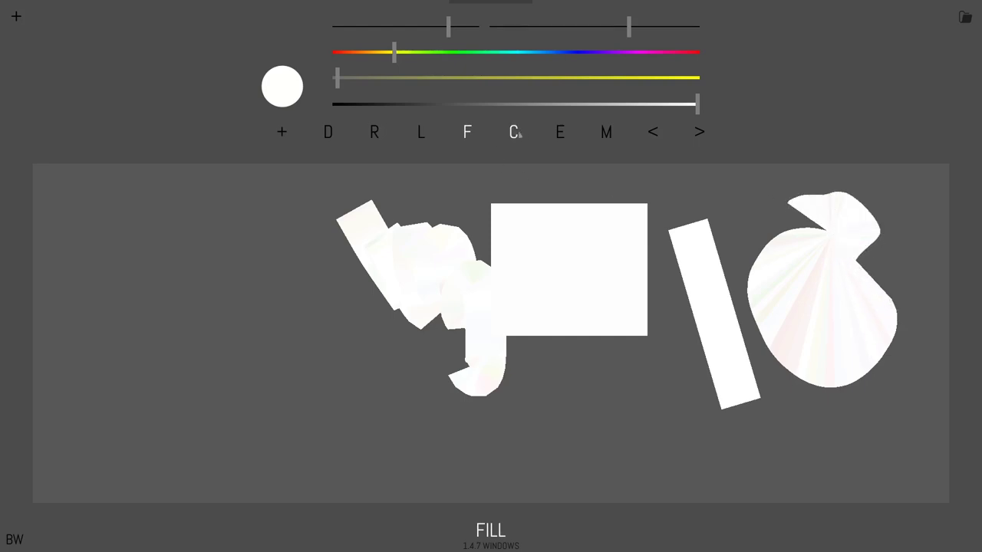
- Scribble two white patches beside and over the freehand Draw stroke with the Chisel brush
{"action": "left_click", "coordinate": [514, 133]}
{"action": "mouse_move", "coordinate": [141, 261]}
{"action": "left_mouse_down"}
{"action": "mouse_move", "coordinate": [227, 346]}
{"action": "mouse_move", "coordinate": [259, 267]}
{"action": "mouse_move", "coordinate": [299, 311]}
{"action": "left_mouse_up"}
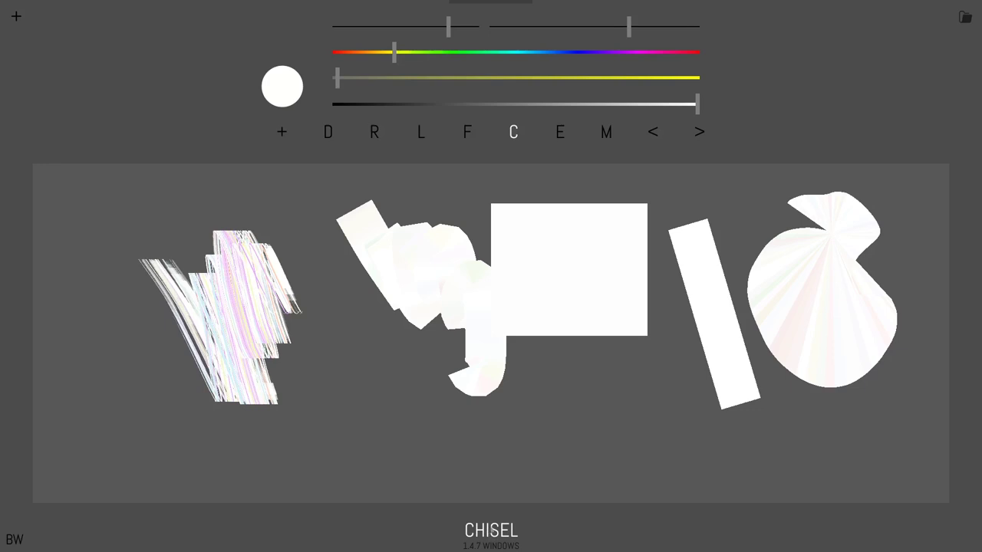
{"action": "mouse_move", "coordinate": [326, 296]}
{"action": "left_mouse_down"}
{"action": "mouse_move", "coordinate": [388, 383]}
{"action": "mouse_move", "coordinate": [415, 280]}
{"action": "mouse_move", "coordinate": [434, 322]}
{"action": "left_mouse_up"}
- Sample the canvas gray and the rectangle's white with the Eyedropper, painting a Chisel patch on the rectangle's edges with each
{"action": "left_click", "coordinate": [560, 135]}
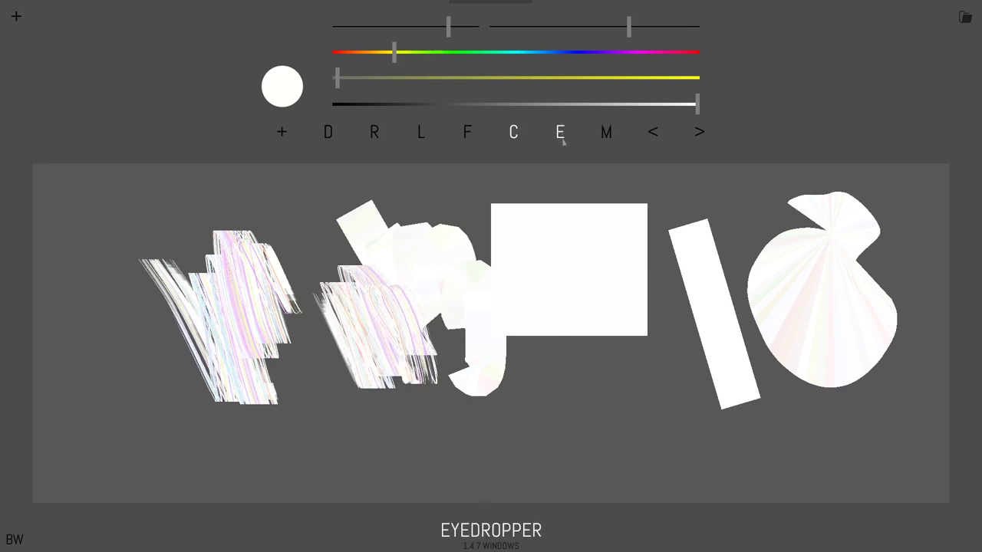
{"action": "left_click", "coordinate": [666, 274]}
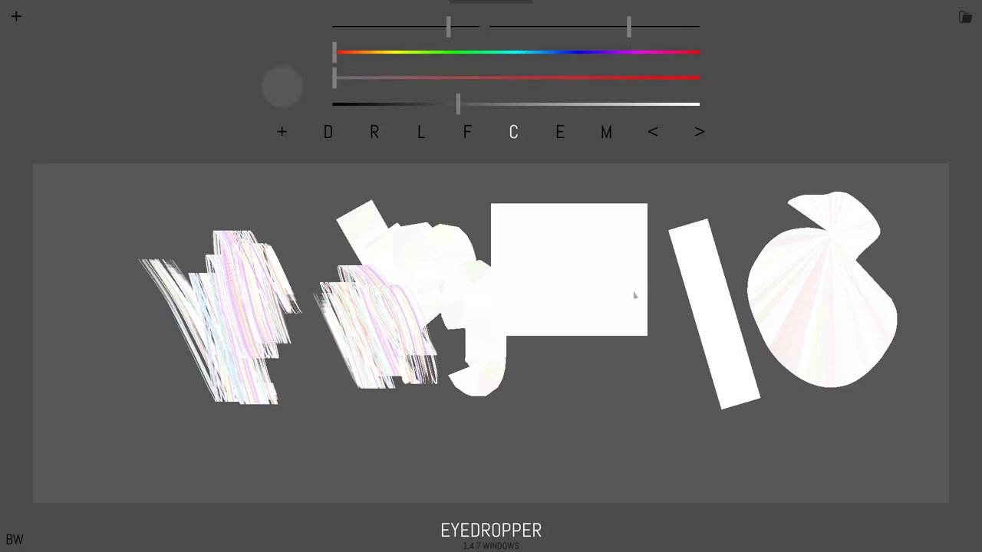
{"action": "mouse_move", "coordinate": [643, 290]}
{"action": "left_mouse_down"}
{"action": "mouse_move", "coordinate": [616, 344]}
{"action": "mouse_move", "coordinate": [654, 285]}
{"action": "mouse_move", "coordinate": [649, 385]}
{"action": "left_mouse_up"}
{"action": "left_click", "coordinate": [560, 134]}
{"action": "left_click", "coordinate": [554, 256]}
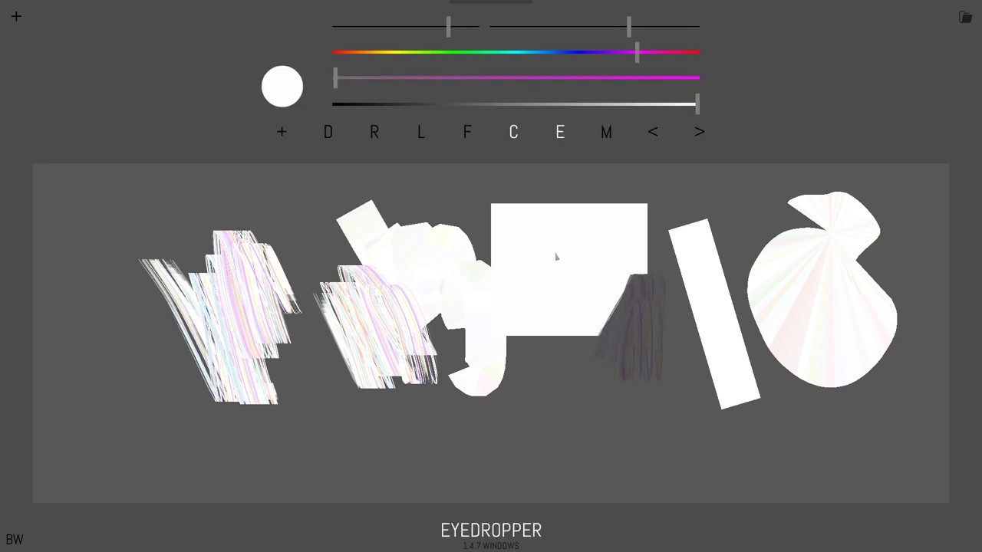
{"action": "mouse_move", "coordinate": [483, 198]}
{"action": "left_mouse_down"}
{"action": "mouse_move", "coordinate": [571, 266]}
{"action": "mouse_move", "coordinate": [533, 176]}
{"action": "left_mouse_up"}
- Mix a light green and paint two Chisel patches over the two sides of the white rectangle
{"action": "left_click_drag", "start_coordinate": [478, 79], "coordinate": [581, 78]}
{"action": "left_click_drag", "start_coordinate": [545, 52], "coordinate": [470, 54]}
{"action": "left_click_drag", "start_coordinate": [465, 238], "coordinate": [461, 196]}
{"action": "mouse_move", "coordinate": [599, 276]}
{"action": "left_mouse_down"}
{"action": "mouse_move", "coordinate": [637, 184]}
{"action": "mouse_move", "coordinate": [677, 193]}
{"action": "mouse_move", "coordinate": [759, 253]}
{"action": "left_mouse_up"}
- Mix a saturated blue and paint Chisel strokes over the white line and the lower part of the fill shape
{"action": "left_click_drag", "start_coordinate": [572, 80], "coordinate": [674, 78]}
{"action": "left_click_drag", "start_coordinate": [470, 52], "coordinate": [555, 52]}
{"action": "mouse_move", "coordinate": [681, 181]}
{"action": "left_mouse_down"}
{"action": "mouse_move", "coordinate": [756, 276]}
{"action": "mouse_move", "coordinate": [748, 283]}
{"action": "mouse_move", "coordinate": [767, 407]}
{"action": "mouse_move", "coordinate": [829, 430]}
{"action": "mouse_move", "coordinate": [811, 443]}
{"action": "mouse_move", "coordinate": [853, 447]}
{"action": "left_mouse_up"}
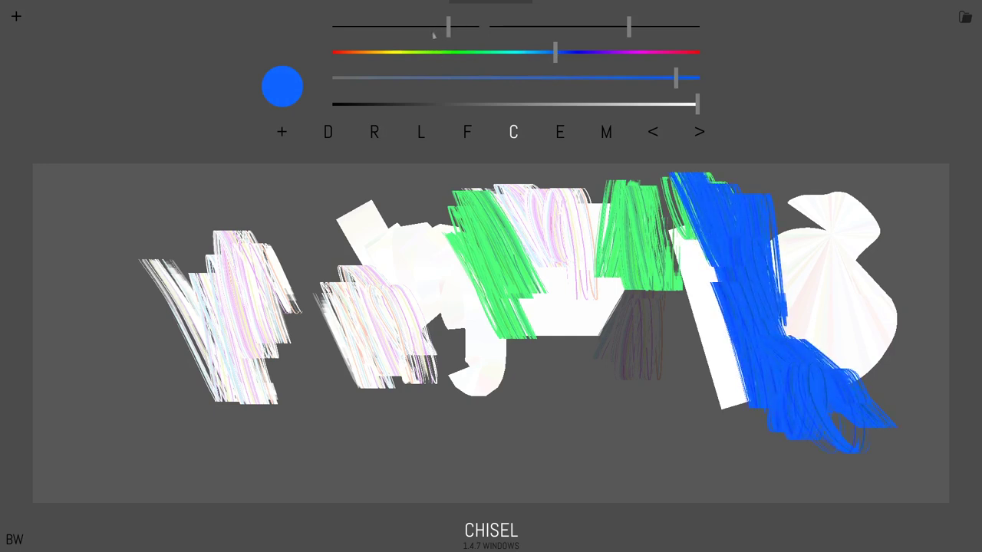
- Raise the opacity to maximum, scribble a blue Chisel patch between the two white scribbles, and add a blue Fill shape
{"action": "left_click_drag", "start_coordinate": [431, 32], "coordinate": [485, 42]}
{"action": "mouse_move", "coordinate": [295, 197]}
{"action": "left_mouse_down"}
{"action": "mouse_move", "coordinate": [340, 270]}
{"action": "mouse_move", "coordinate": [292, 232]}
{"action": "mouse_move", "coordinate": [300, 230]}
{"action": "left_mouse_up"}
{"action": "left_click", "coordinate": [374, 132]}
{"action": "left_click", "coordinate": [467, 132]}
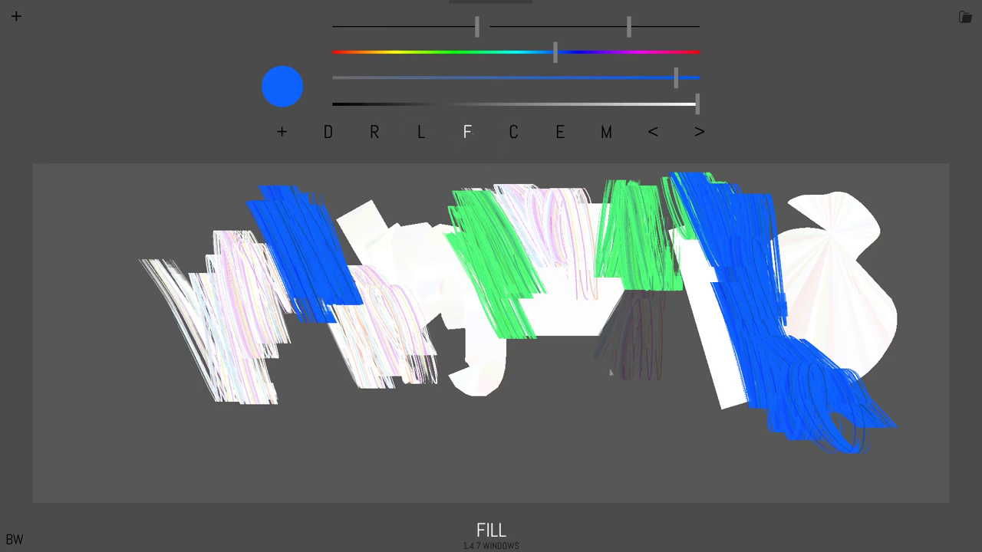
{"action": "mouse_move", "coordinate": [583, 359]}
{"action": "left_mouse_down"}
{"action": "mouse_move", "coordinate": [675, 473]}
{"action": "mouse_move", "coordinate": [713, 368]}
{"action": "mouse_move", "coordinate": [463, 418]}
{"action": "left_mouse_up"}
- Lower the opacity to minimum while layering more blue Fill shapes over the existing strokes
{"action": "left_click_drag", "start_coordinate": [383, 32], "coordinate": [343, 32]}
{"action": "left_click", "coordinate": [409, 243]}
{"action": "mouse_move", "coordinate": [448, 245]}
{"action": "left_mouse_down"}
{"action": "mouse_move", "coordinate": [399, 274]}
{"action": "mouse_move", "coordinate": [417, 271]}
{"action": "left_mouse_up"}
{"action": "left_click_drag", "start_coordinate": [482, 188], "coordinate": [488, 181]}
{"action": "left_click_drag", "start_coordinate": [338, 28], "coordinate": [315, 38]}
{"action": "mouse_move", "coordinate": [337, 307]}
{"action": "left_mouse_down"}
{"action": "mouse_move", "coordinate": [253, 327]}
{"action": "mouse_move", "coordinate": [301, 399]}
{"action": "left_mouse_up"}
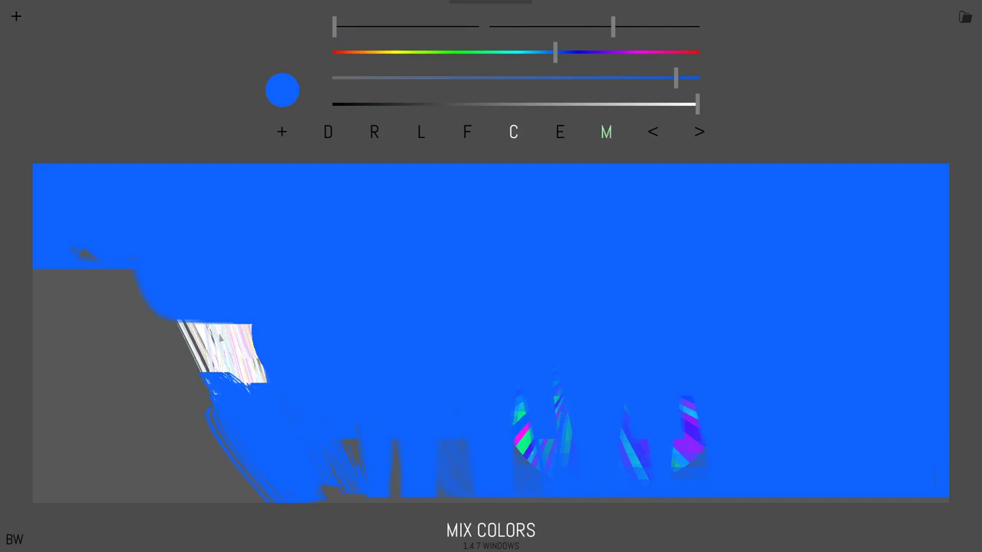
- Smear the white patch in a long arc across the blue with Mix Colors, toggle Auto Pick Color, and turn mixing off
{"action": "mouse_move", "coordinate": [245, 326]}
{"action": "left_mouse_down"}
{"action": "mouse_move", "coordinate": [399, 248]}
{"action": "mouse_move", "coordinate": [606, 204]}
{"action": "mouse_move", "coordinate": [789, 243]}
{"action": "mouse_move", "coordinate": [827, 380]}
{"action": "mouse_move", "coordinate": [841, 391]}
{"action": "left_mouse_up"}
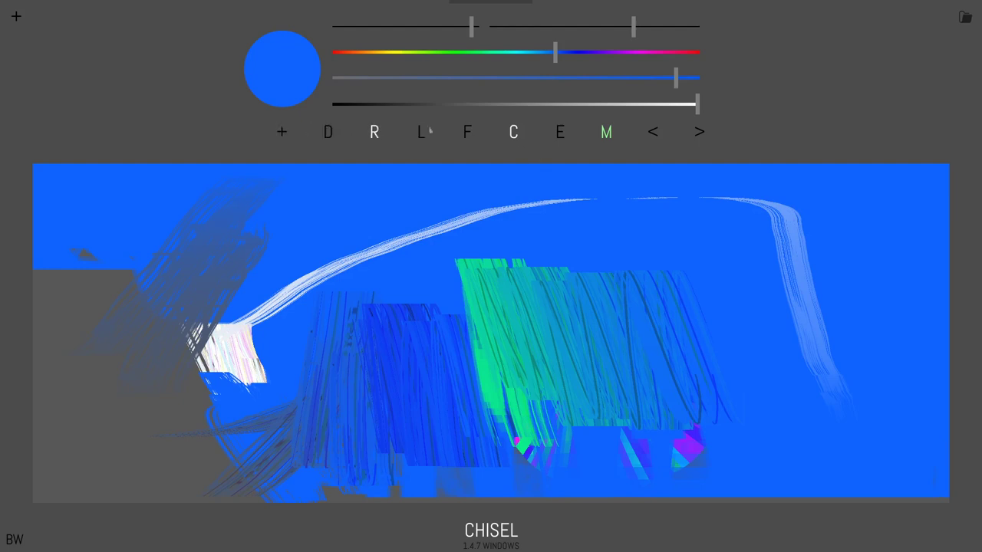
{"action": "left_click", "coordinate": [560, 132]}
{"action": "left_click", "coordinate": [566, 139]}
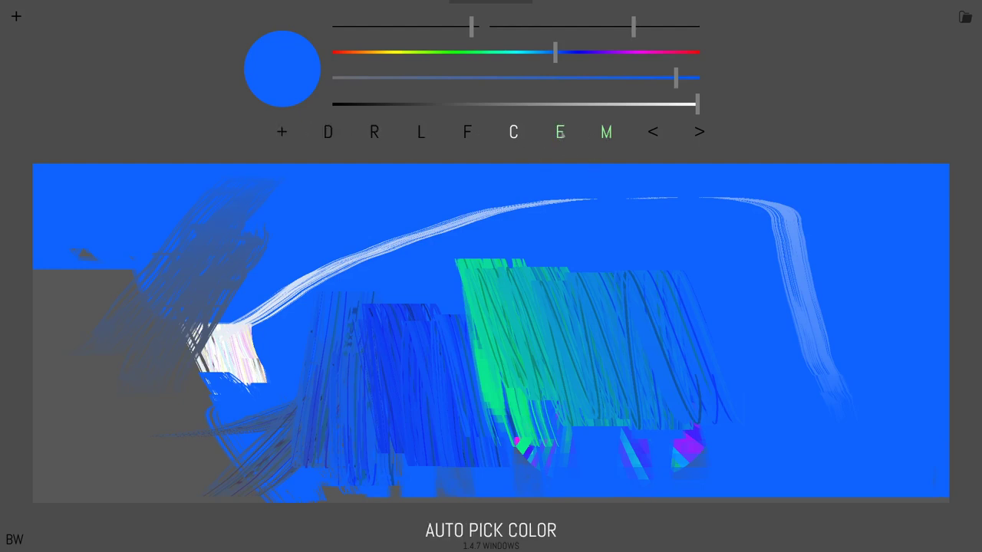
{"action": "left_click", "coordinate": [563, 136]}
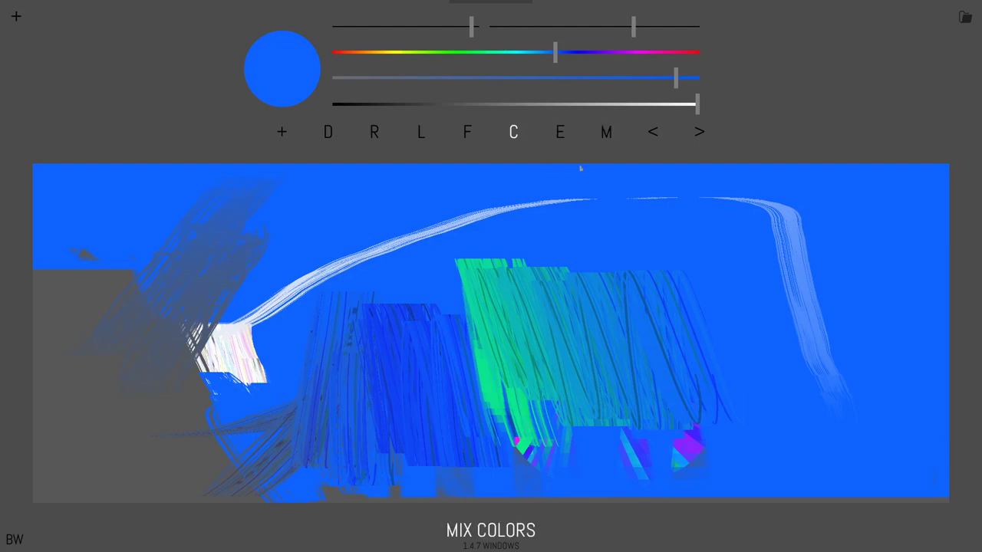
- Sample teal green with the Eyedropper, paint a Chisel patch above the green block, and turn on Auto Pick Color
{"action": "left_click", "coordinate": [560, 132]}
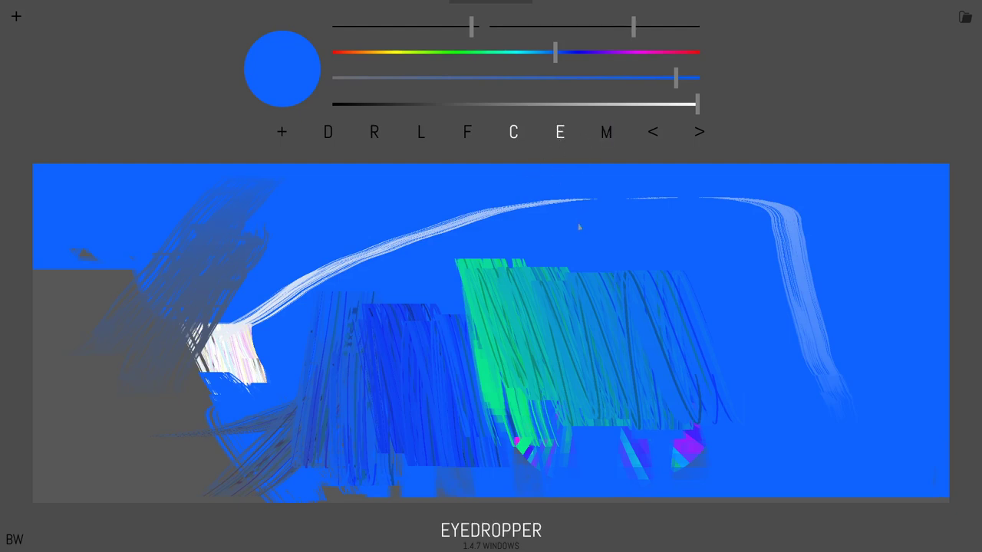
{"action": "mouse_move", "coordinate": [571, 222]}
{"action": "left_mouse_down"}
{"action": "mouse_move", "coordinate": [560, 295]}
{"action": "mouse_move", "coordinate": [512, 282]}
{"action": "mouse_move", "coordinate": [652, 230]}
{"action": "mouse_move", "coordinate": [675, 284]}
{"action": "left_mouse_up"}
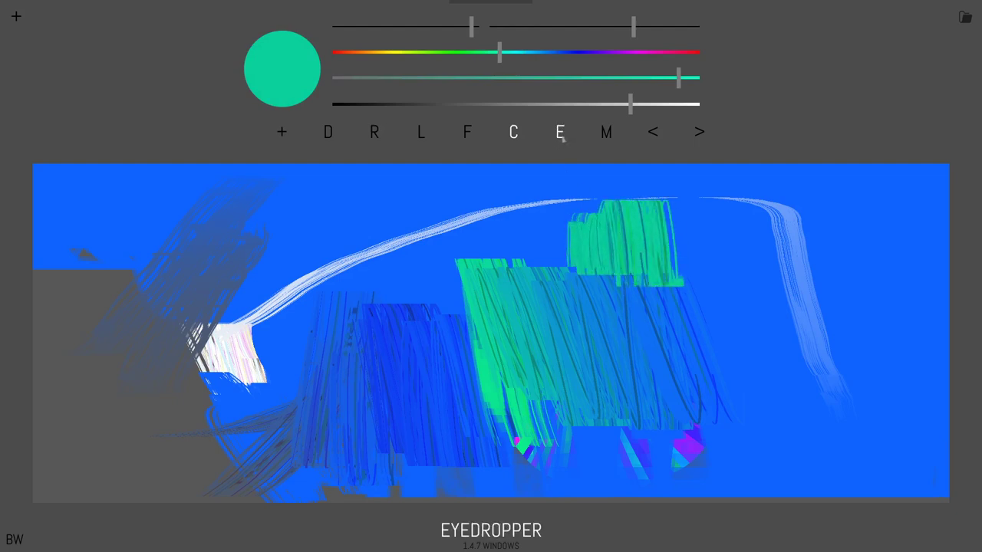
{"action": "left_click", "coordinate": [560, 135]}
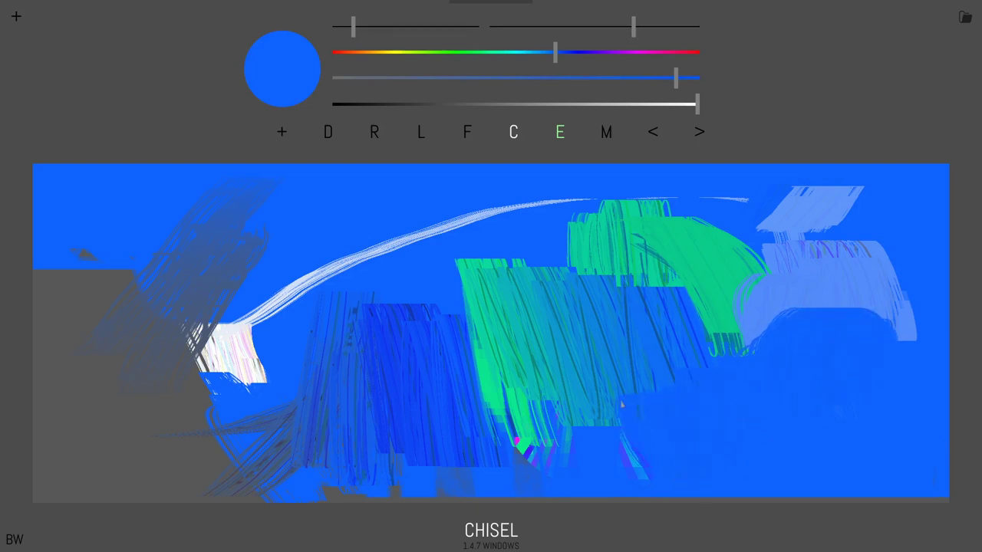
- Add a round light-blue Fill shape over the white arc using Auto Pick Color, and turn on Mix Colors
{"action": "left_click", "coordinate": [466, 132]}
{"action": "left_click", "coordinate": [448, 223]}
{"action": "left_click", "coordinate": [606, 136]}
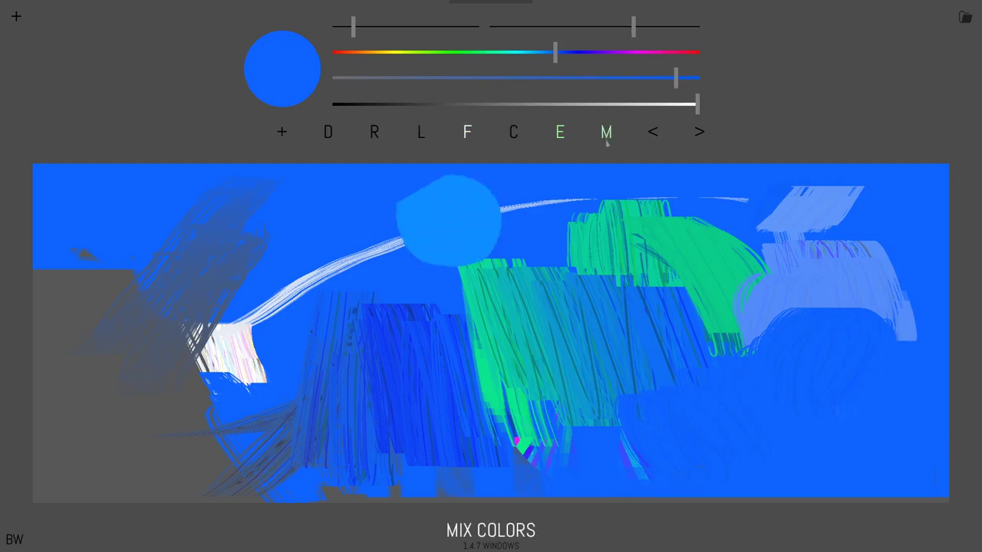
- Sample teal from the green block with the Eyedropper and add two mixed-color Fill fans across the green and pale blue areas
{"action": "left_click", "coordinate": [562, 135]}
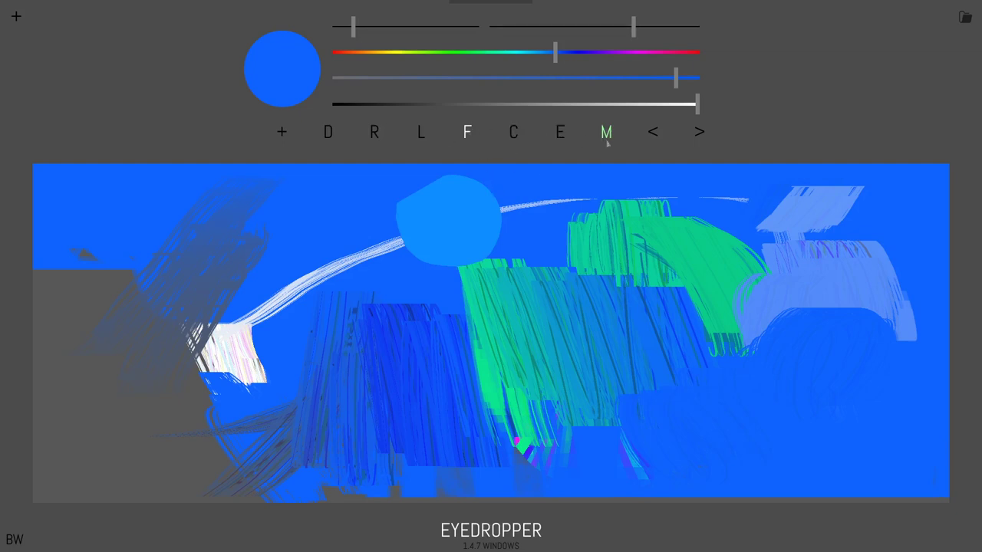
{"action": "left_click", "coordinate": [500, 269]}
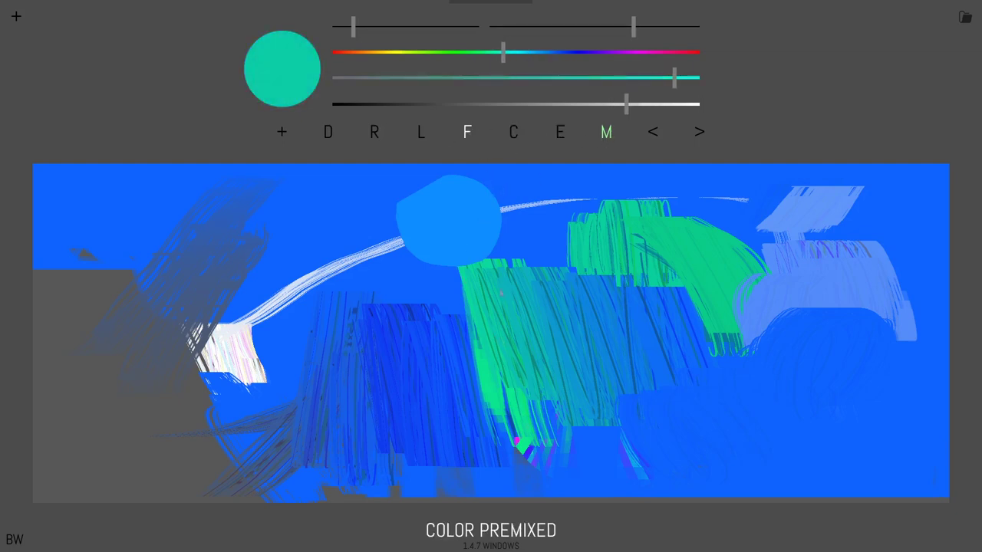
{"action": "mouse_move", "coordinate": [499, 177]}
{"action": "left_mouse_down"}
{"action": "mouse_move", "coordinate": [480, 282]}
{"action": "mouse_move", "coordinate": [559, 337]}
{"action": "mouse_move", "coordinate": [670, 205]}
{"action": "mouse_move", "coordinate": [623, 223]}
{"action": "left_mouse_up"}
{"action": "mouse_move", "coordinate": [725, 453]}
{"action": "left_mouse_down"}
{"action": "mouse_move", "coordinate": [678, 291]}
{"action": "mouse_move", "coordinate": [850, 258]}
{"action": "mouse_move", "coordinate": [837, 278]}
{"action": "left_mouse_up"}
- Set the color to bright yellow and add a mixed-color Fill fan over the dark blue strokes
{"action": "left_click_drag", "start_coordinate": [627, 51], "coordinate": [745, 67]}
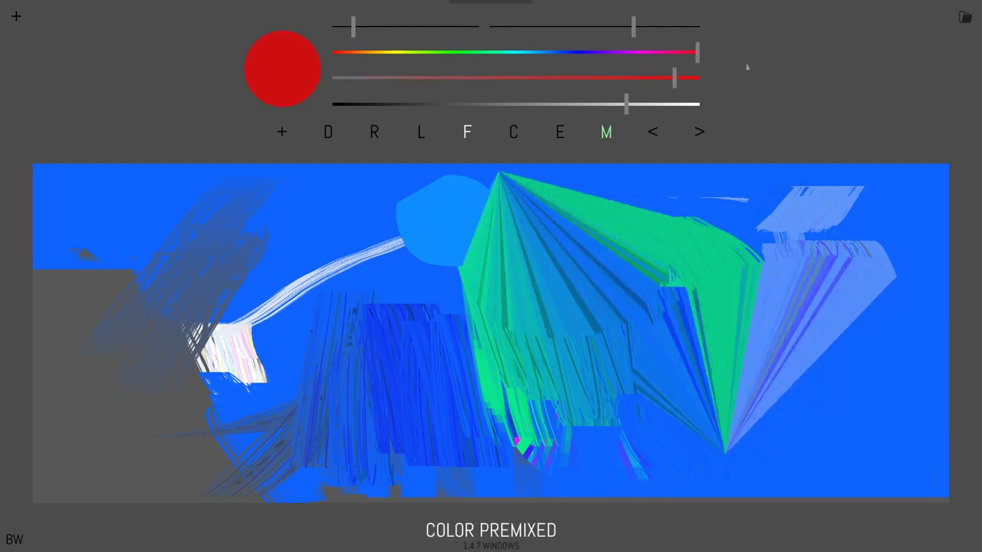
{"action": "left_click_drag", "start_coordinate": [569, 36], "coordinate": [396, 73]}
{"action": "left_click_drag", "start_coordinate": [637, 113], "coordinate": [670, 105]}
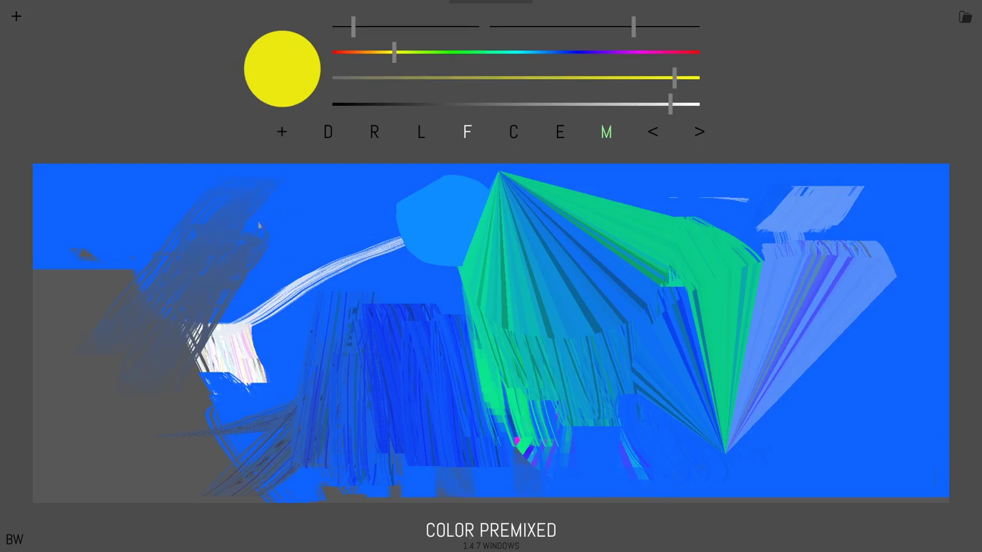
{"action": "mouse_move", "coordinate": [262, 221]}
{"action": "left_mouse_down"}
{"action": "mouse_move", "coordinate": [409, 252]}
{"action": "mouse_move", "coordinate": [305, 368]}
{"action": "mouse_move", "coordinate": [262, 311]}
{"action": "left_mouse_up"}
- Paint long mixed Chisel strokes in yellow and bright green over the blue fan
{"action": "key", "text": "c"}
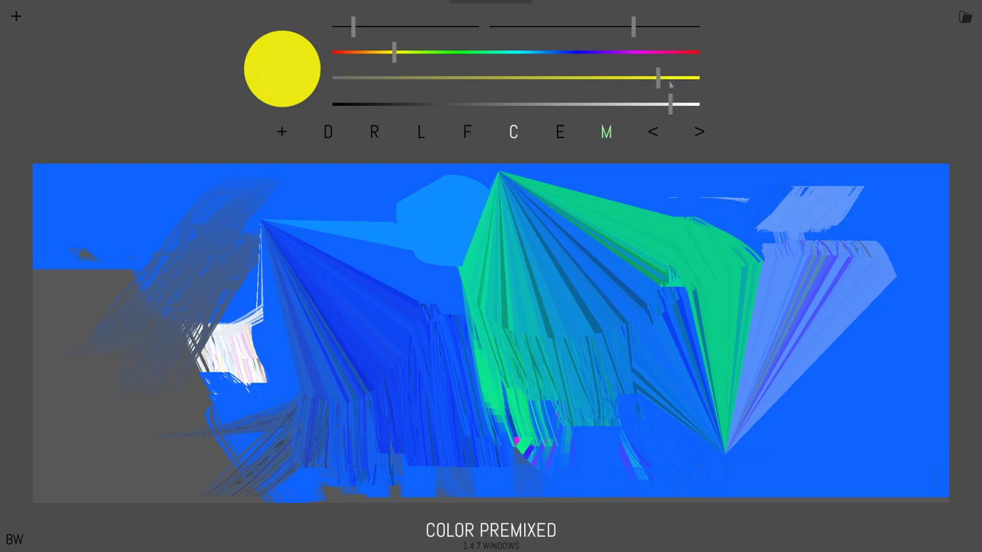
{"action": "left_click_drag", "start_coordinate": [292, 190], "coordinate": [433, 422]}
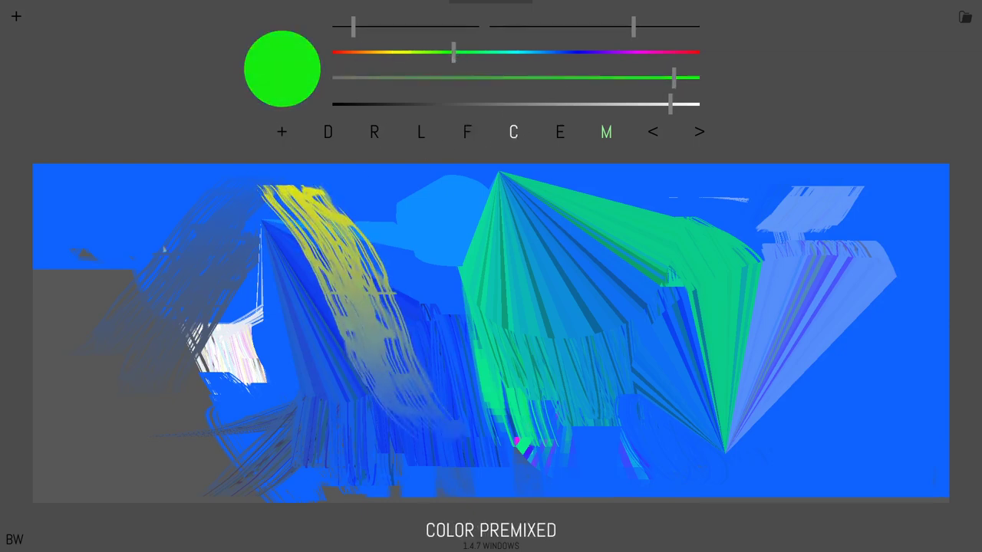
{"action": "mouse_move", "coordinate": [99, 201]}
{"action": "left_mouse_down"}
{"action": "mouse_move", "coordinate": [261, 284]}
{"action": "mouse_move", "coordinate": [384, 392]}
{"action": "left_mouse_up"}
{"action": "left_click_drag", "start_coordinate": [387, 207], "coordinate": [438, 410]}
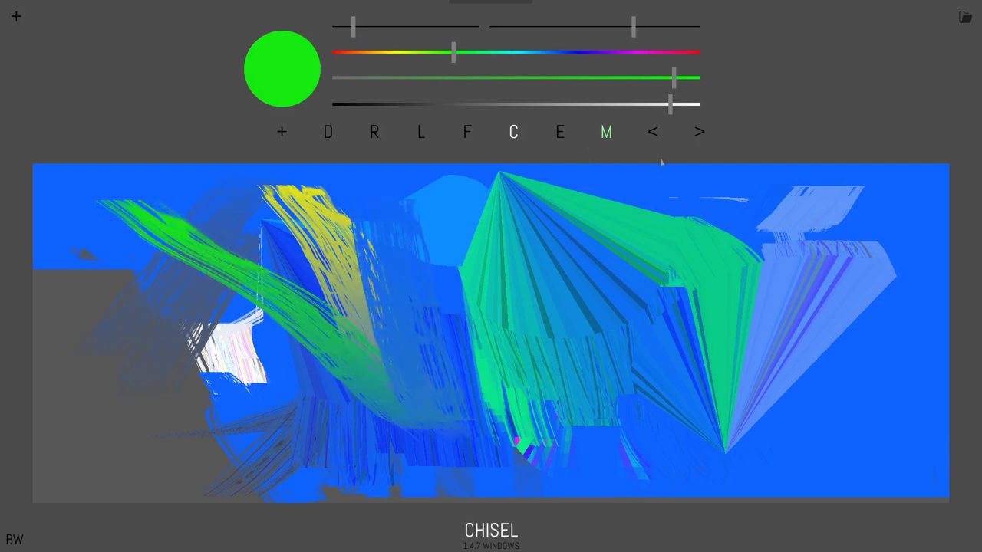
- Undo the last two brush strokes and redo both
{"action": "left_click", "coordinate": [653, 132]}
{"action": "left_click", "coordinate": [652, 132]}
{"action": "left_click", "coordinate": [700, 132]}
{"action": "left_click", "coordinate": [699, 132]}
- Browse the brush list and remove Draw, Chisel, Rect, Line and Fill from the favorite brushes
{"action": "left_click", "coordinate": [283, 138]}
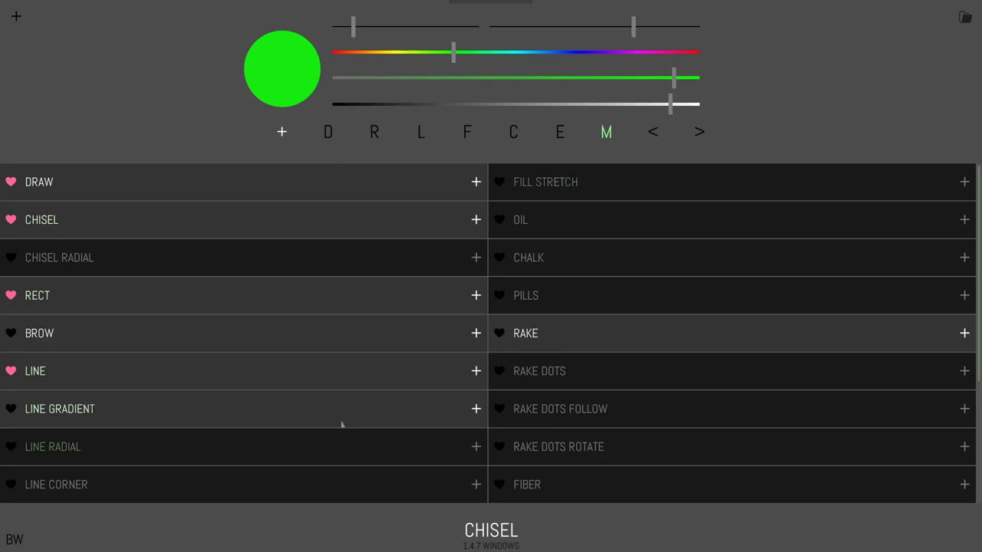
{"action": "left_click_drag", "start_coordinate": [338, 396], "coordinate": [331, 226]}
{"action": "left_click_drag", "start_coordinate": [318, 171], "coordinate": [325, 379]}
{"action": "left_click", "coordinate": [11, 183]}
{"action": "left_click", "coordinate": [11, 220]}
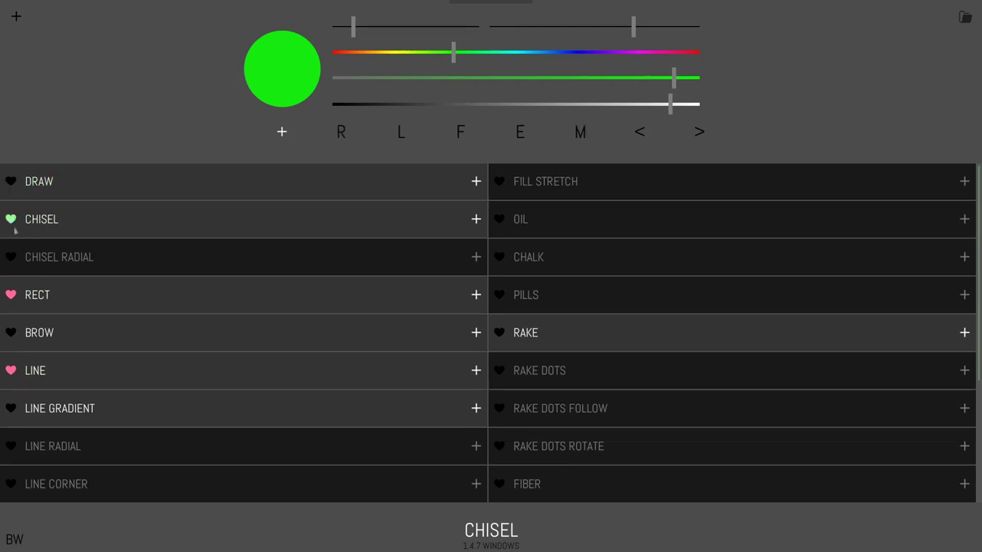
{"action": "left_click", "coordinate": [12, 295]}
{"action": "left_click", "coordinate": [11, 371]}
{"action": "scroll", "coordinate": [168, 356], "scroll_direction": "down", "scroll_amount": 1}
{"action": "scroll", "coordinate": [168, 356], "scroll_direction": "down", "scroll_amount": 4}
{"action": "left_click", "coordinate": [12, 334]}
{"action": "scroll", "coordinate": [254, 243], "scroll_direction": "up", "scroll_amount": 5}
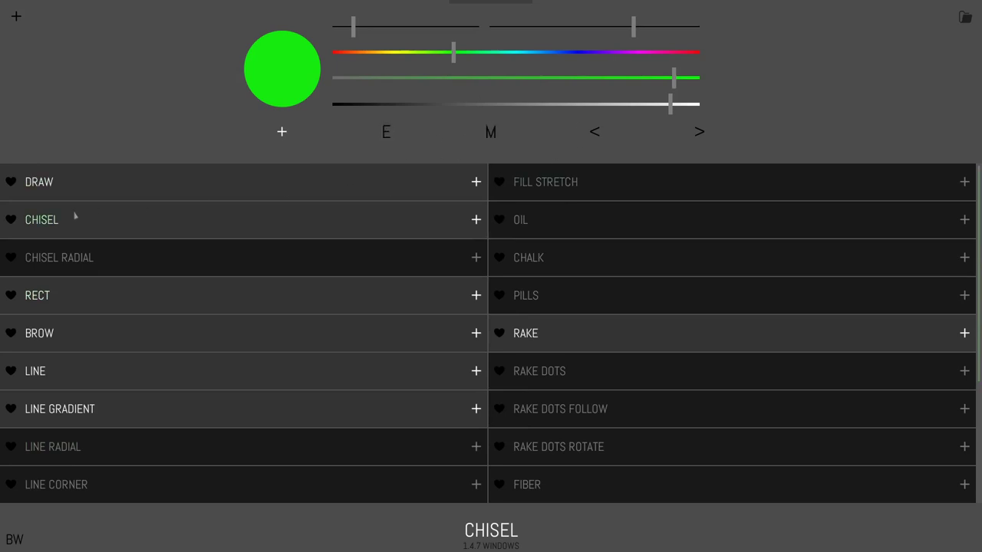
- Add Chisel, Rect, Brow, Rake, Fill Gradient and Line Gradient to the favorite brushes
{"action": "left_click", "coordinate": [11, 220]}
{"action": "left_click", "coordinate": [10, 294]}
{"action": "left_click", "coordinate": [10, 335]}
{"action": "left_click", "coordinate": [500, 332]}
{"action": "scroll", "coordinate": [272, 353], "scroll_direction": "down", "scroll_amount": 3}
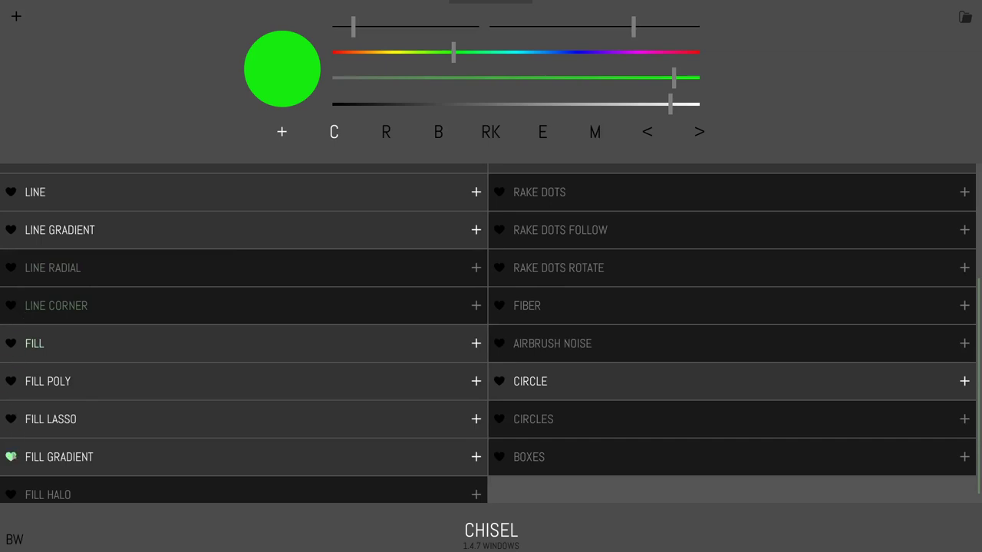
{"action": "left_click", "coordinate": [10, 457]}
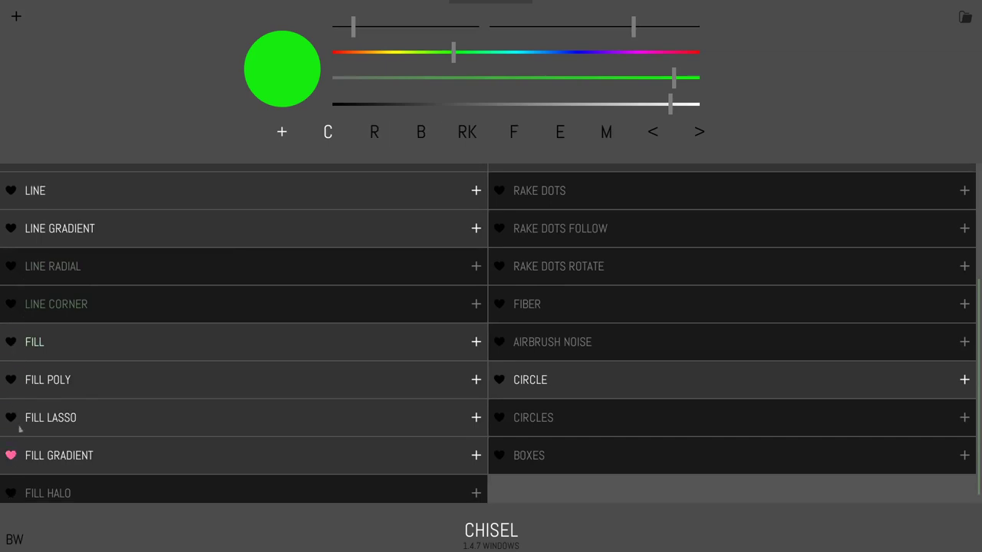
{"action": "left_click", "coordinate": [9, 230]}
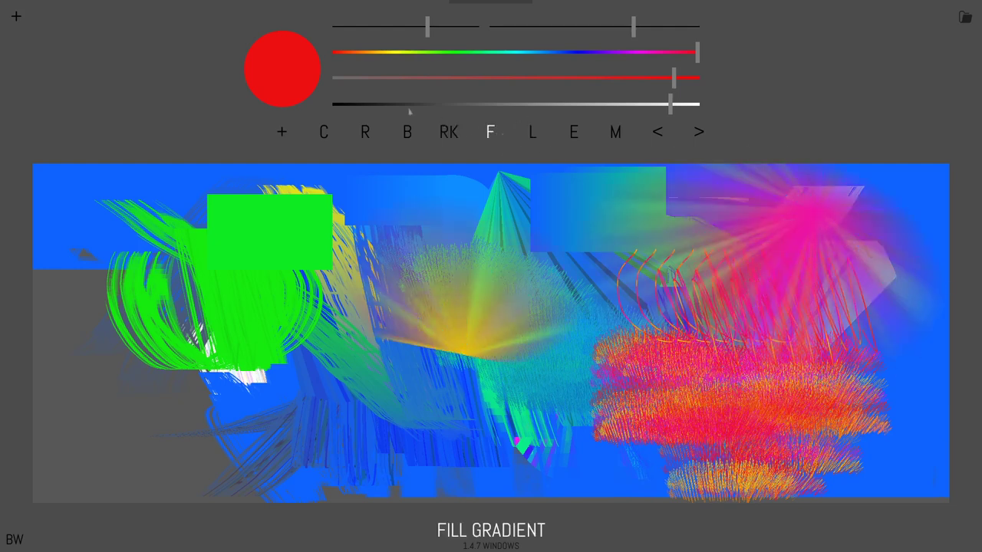
- Set the color to black and paint Fill Gradient shading over the yellow burst and green strokes
{"action": "left_click_drag", "start_coordinate": [398, 108], "coordinate": [334, 104]}
{"action": "mouse_move", "coordinate": [460, 357]}
{"action": "left_mouse_down"}
{"action": "mouse_move", "coordinate": [499, 253]}
{"action": "mouse_move", "coordinate": [322, 277]}
{"action": "mouse_move", "coordinate": [315, 337]}
{"action": "left_mouse_up"}
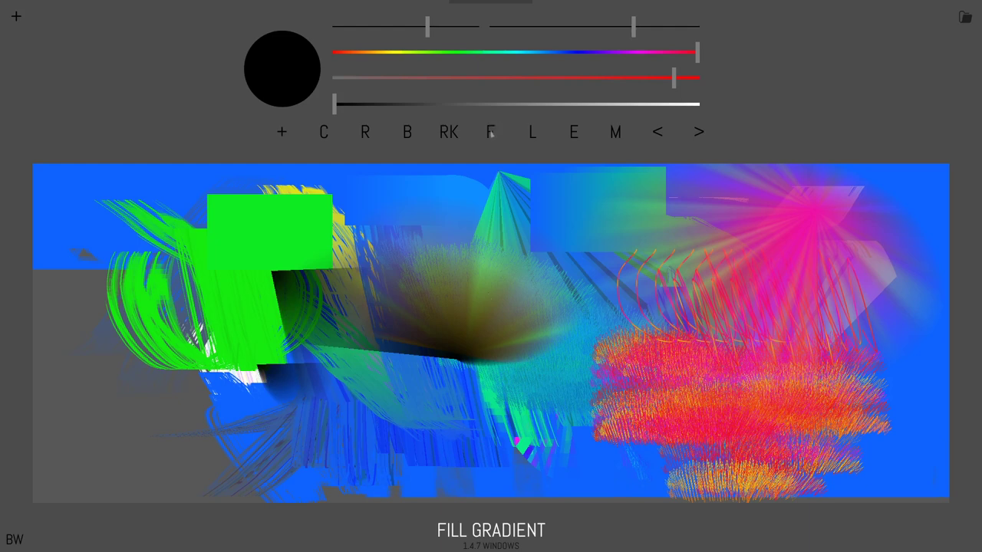
{"action": "left_click", "coordinate": [491, 132]}
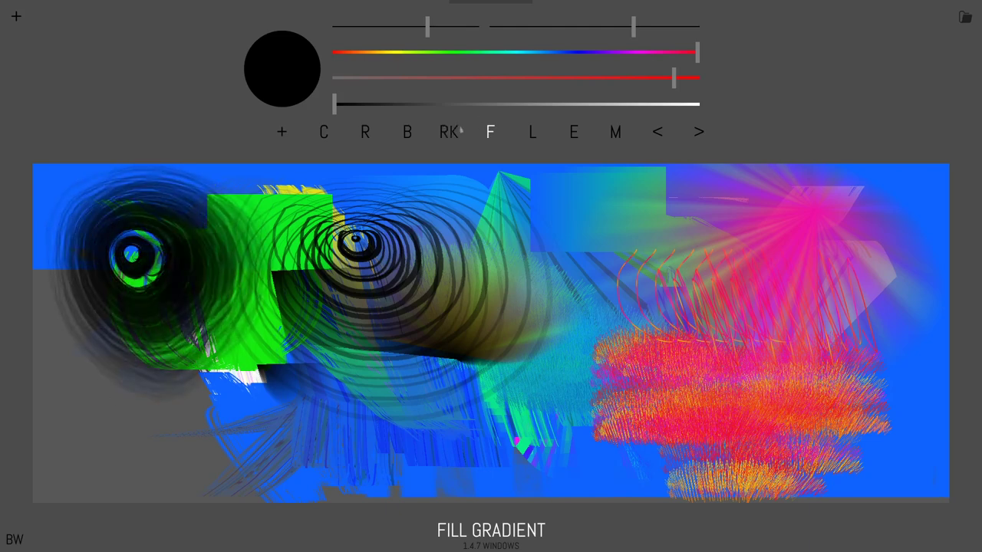
- Choose the locked Fill Stretch brush from the brush list and accept the offer to unlock all brushes
{"action": "left_click", "coordinate": [281, 132]}
{"action": "scroll", "coordinate": [614, 372], "scroll_direction": "up", "scroll_amount": 3}
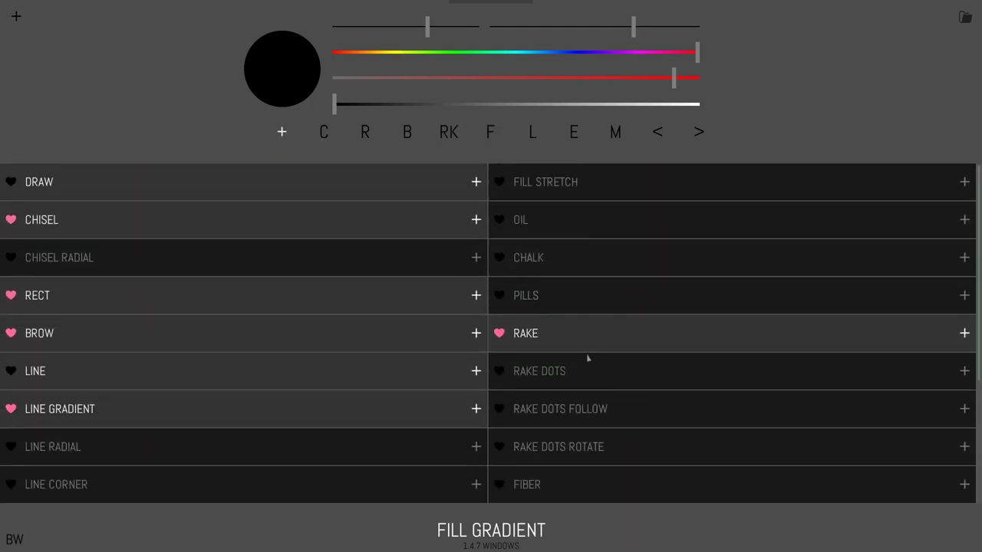
{"action": "left_click", "coordinate": [549, 184]}
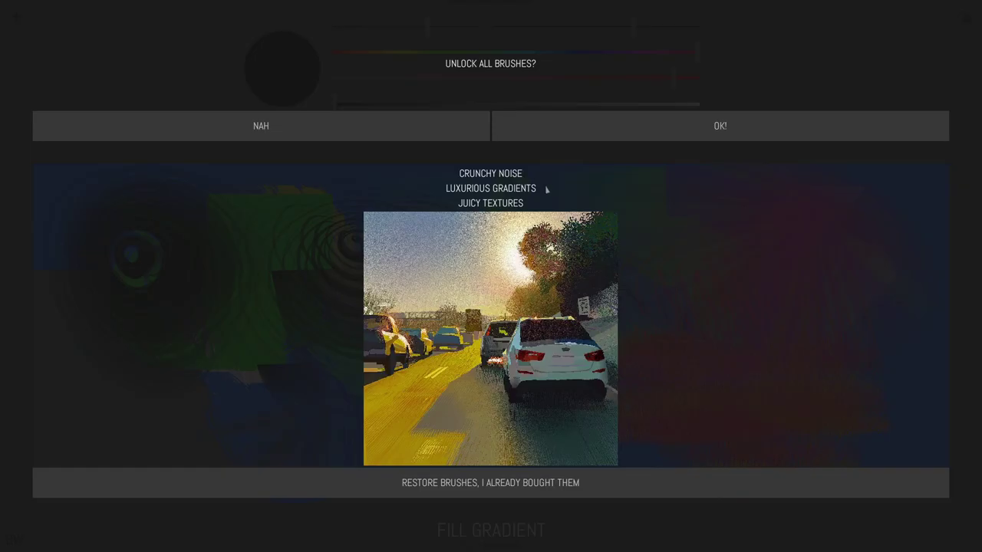
{"action": "left_click", "coordinate": [604, 136]}
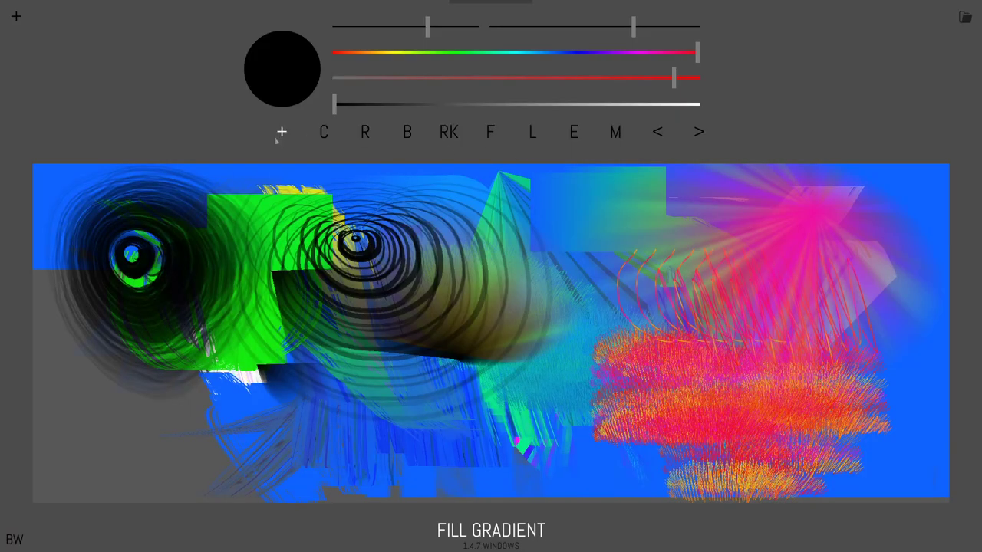
- Select the Fill Stretch brush and swirl black rings over the teal and pink area
{"action": "left_click", "coordinate": [278, 135]}
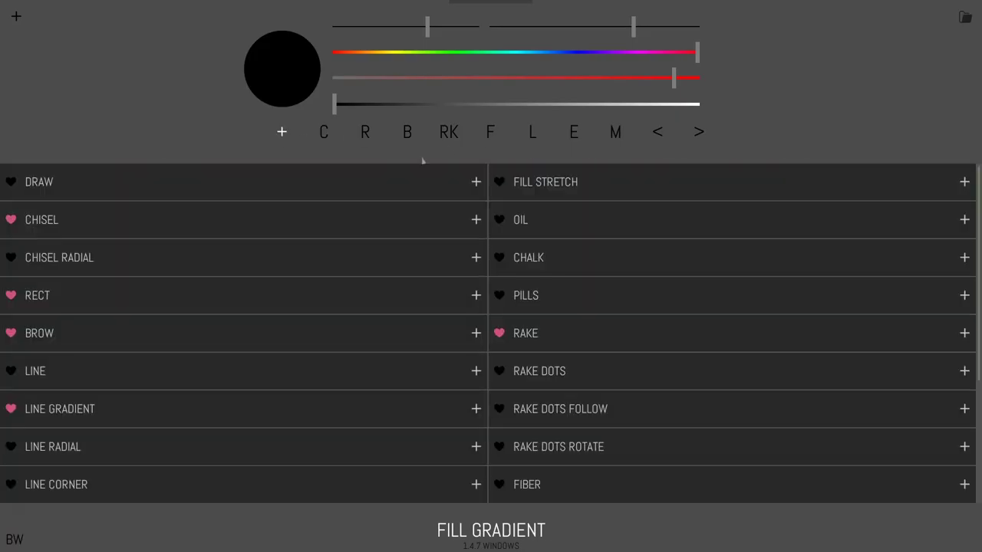
{"action": "left_click", "coordinate": [541, 185]}
{"action": "mouse_move", "coordinate": [618, 222]}
{"action": "left_mouse_down"}
{"action": "mouse_move", "coordinate": [761, 251]}
{"action": "mouse_move", "coordinate": [526, 155]}
{"action": "mouse_move", "coordinate": [446, 307]}
{"action": "mouse_move", "coordinate": [556, 186]}
{"action": "left_mouse_up"}
- Raise the opacity to maximum, mix a muted dark red, and swirl Fill Stretch shapes over the black rings and pink burst
{"action": "left_click_drag", "start_coordinate": [439, 29], "coordinate": [477, 29]}
{"action": "mouse_move", "coordinate": [491, 77]}
{"action": "left_mouse_down"}
{"action": "mouse_move", "coordinate": [532, 77]}
{"action": "mouse_move", "coordinate": [493, 105]}
{"action": "left_mouse_up"}
{"action": "mouse_move", "coordinate": [540, 307]}
{"action": "left_mouse_down"}
{"action": "mouse_move", "coordinate": [565, 207]}
{"action": "mouse_move", "coordinate": [604, 201]}
{"action": "mouse_move", "coordinate": [540, 197]}
{"action": "left_mouse_up"}
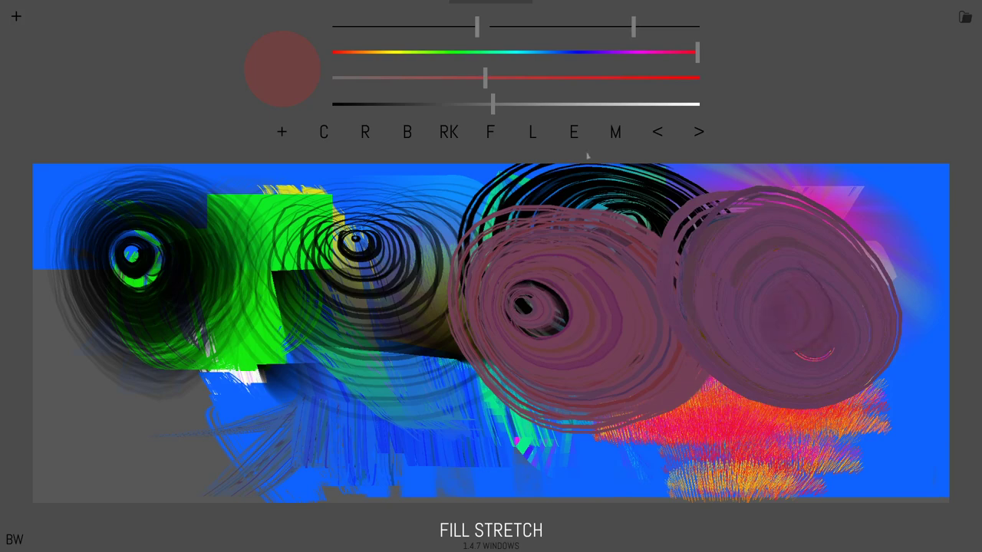
- Open the Chisel brush's settings to look over its size, value, hue, rotation, scatter and opacity options, and close them
{"action": "left_click", "coordinate": [272, 77]}
{"action": "left_click", "coordinate": [673, 64]}
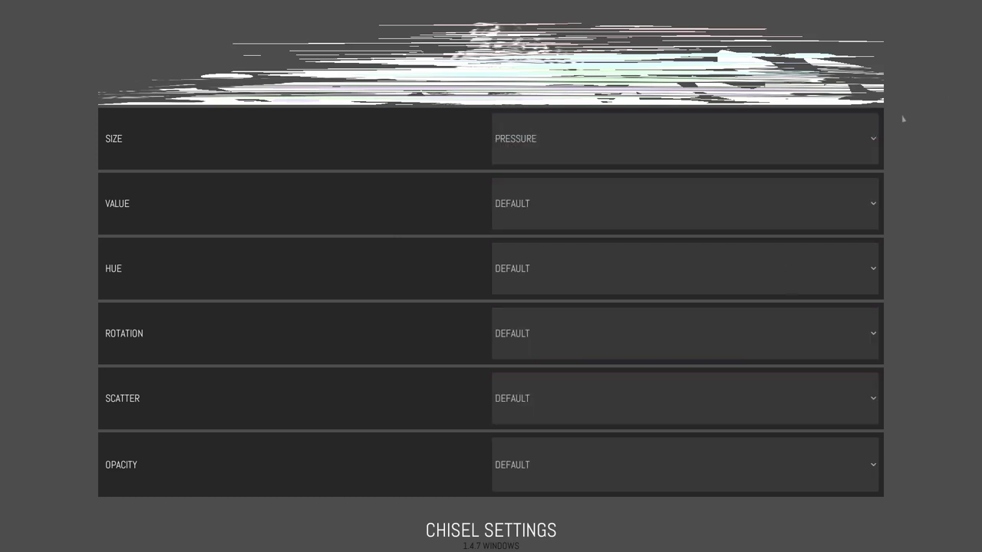
{"action": "left_click", "coordinate": [962, 91]}
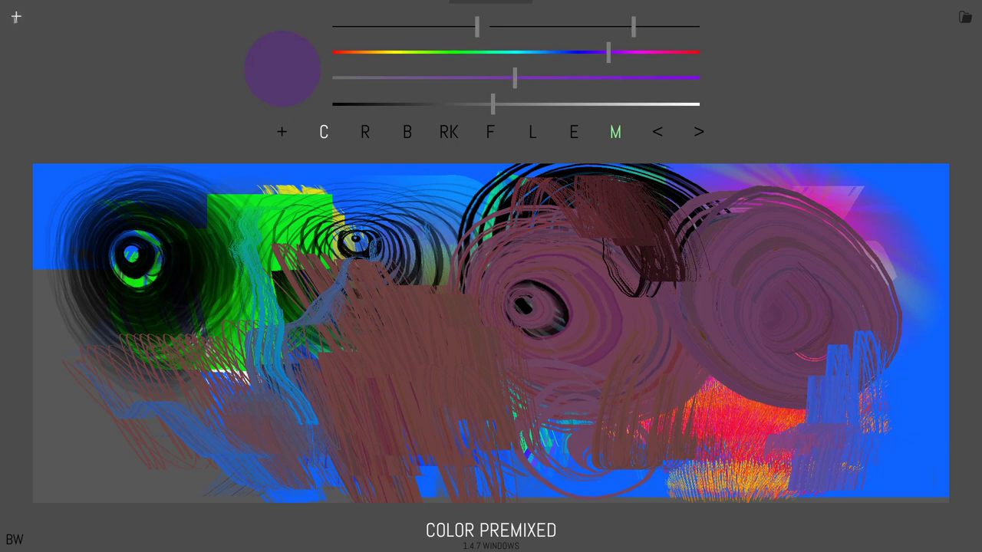
- In the options, try the RGB color sliders and switch the color picker to Hue Box
{"action": "left_click", "coordinate": [16, 17]}
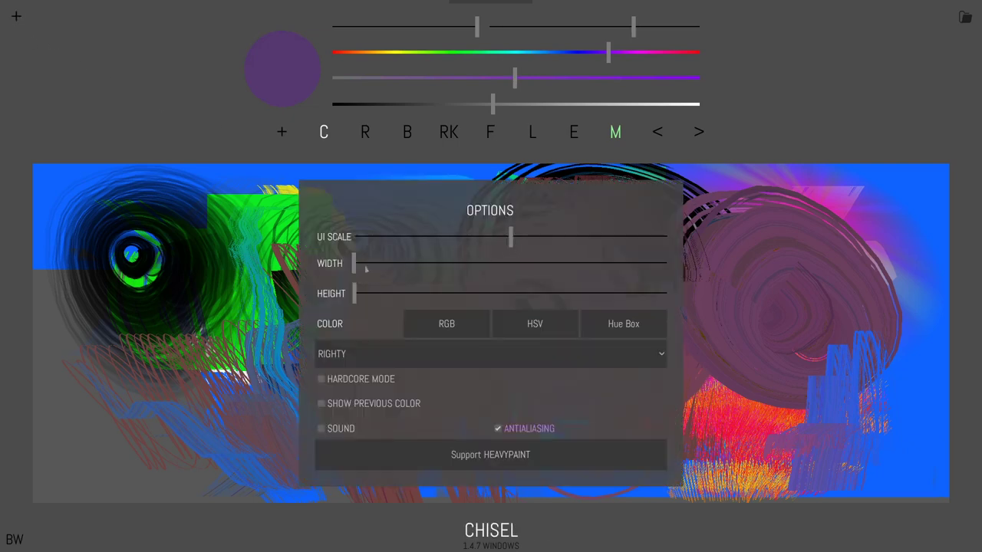
{"action": "left_click_drag", "start_coordinate": [366, 267], "coordinate": [287, 283]}
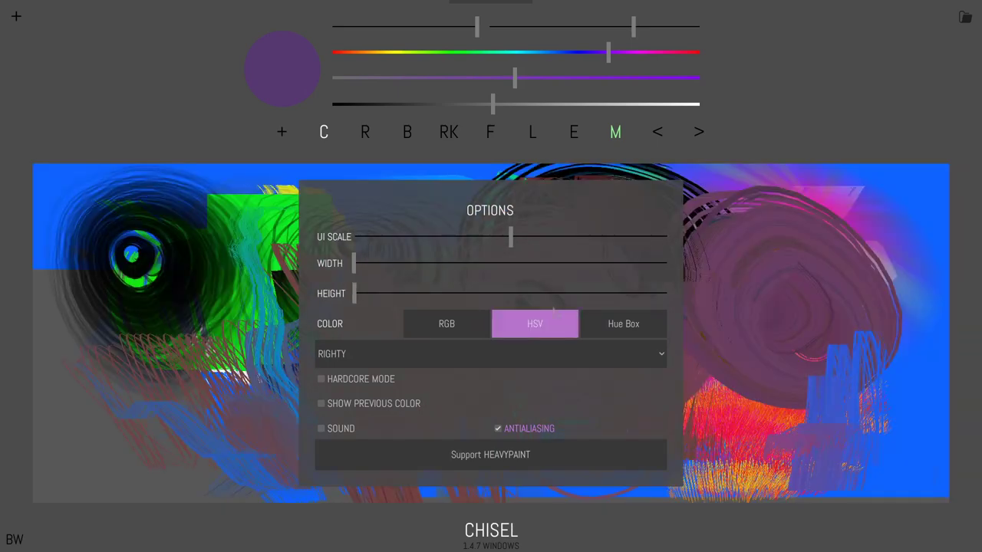
{"action": "left_click", "coordinate": [446, 324]}
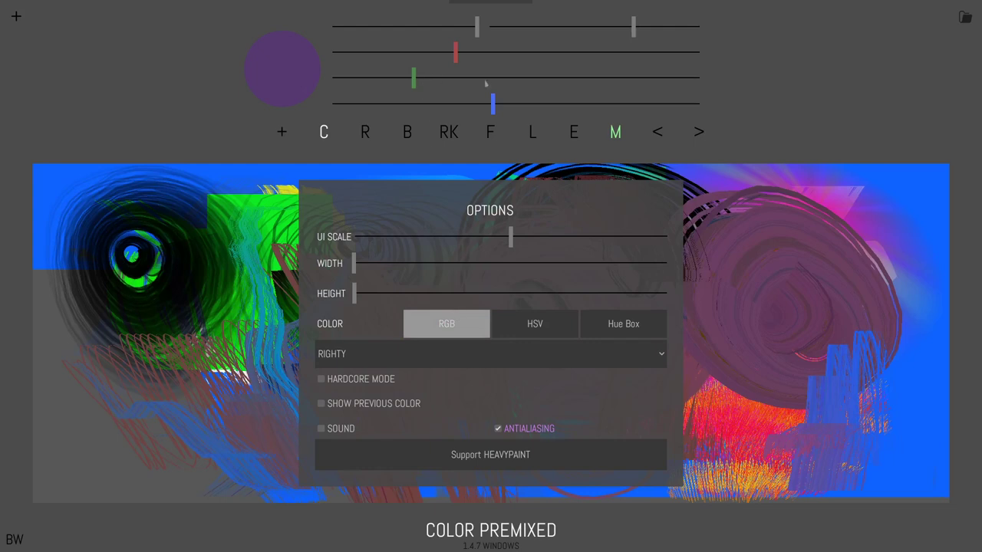
{"action": "left_click", "coordinate": [623, 324]}
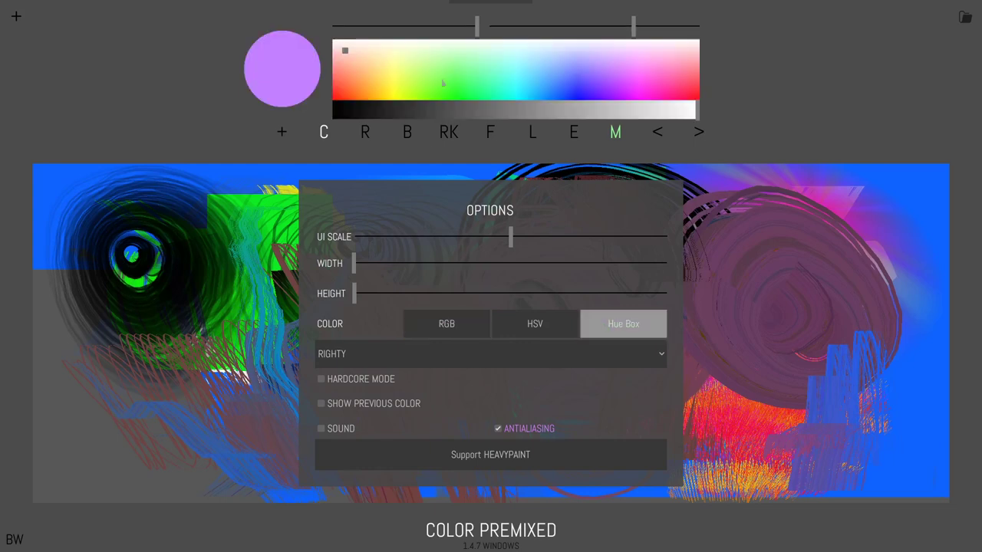
- Try the Lefty interface layout and return it to Righty
{"action": "left_click", "coordinate": [387, 355]}
{"action": "left_click", "coordinate": [384, 374]}
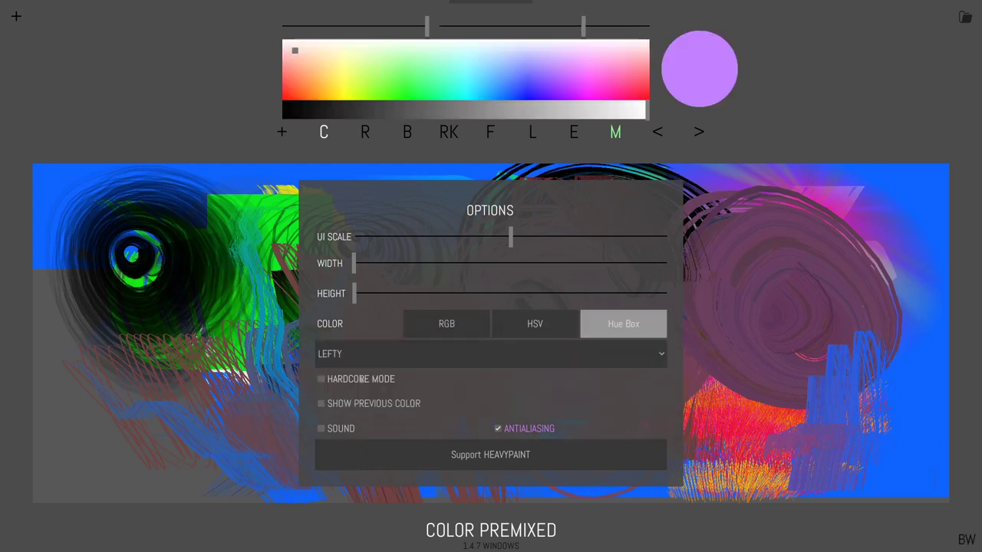
{"action": "left_click", "coordinate": [384, 362]}
{"action": "left_click", "coordinate": [397, 390]}
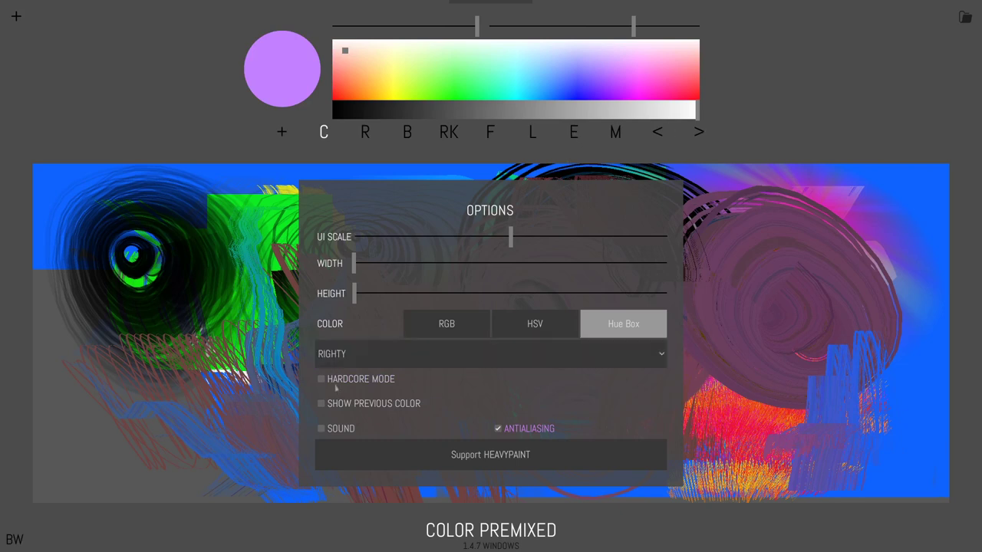
- Enable Hardcore Mode and Show Previous Color, and close the options
{"action": "left_click", "coordinate": [357, 379]}
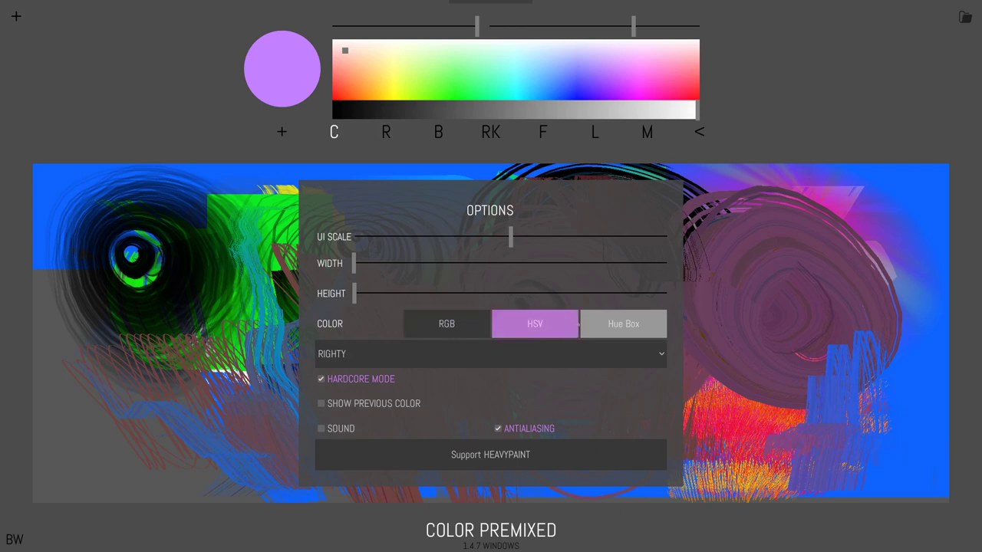
{"action": "left_click", "coordinate": [328, 404]}
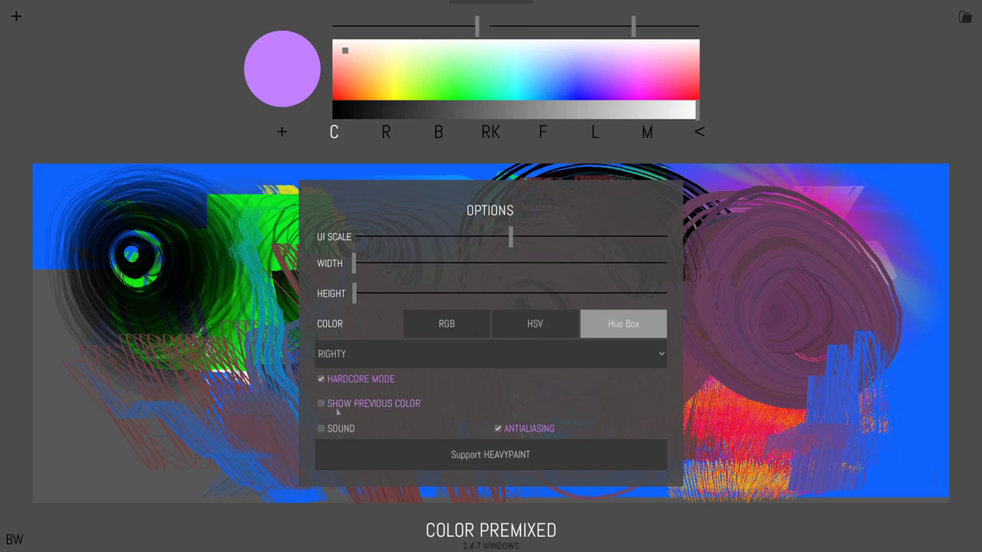
{"action": "left_click", "coordinate": [193, 125]}
- Paint light purple Chisel strokes beside the green area, and pick a pale orange to paint strokes over the middle of the canvas
{"action": "mouse_move", "coordinate": [358, 265]}
{"action": "left_mouse_down"}
{"action": "mouse_move", "coordinate": [430, 230]}
{"action": "mouse_move", "coordinate": [330, 283]}
{"action": "mouse_move", "coordinate": [395, 395]}
{"action": "left_mouse_up"}
{"action": "left_click", "coordinate": [391, 92]}
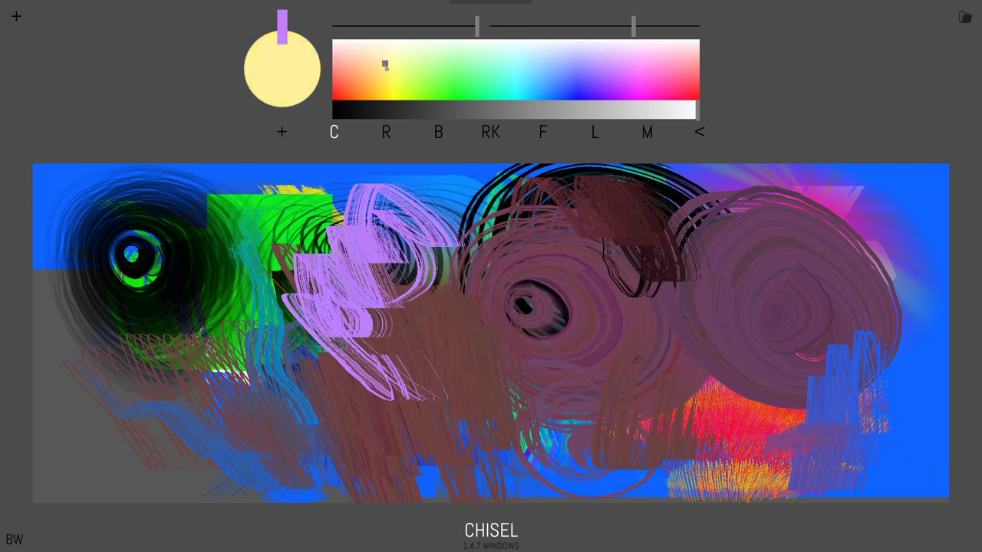
{"action": "mouse_move", "coordinate": [386, 65]}
{"action": "left_mouse_down"}
{"action": "mouse_move", "coordinate": [389, 81]}
{"action": "mouse_move", "coordinate": [375, 70]}
{"action": "left_mouse_up"}
{"action": "mouse_move", "coordinate": [452, 283]}
{"action": "left_mouse_down"}
{"action": "mouse_move", "coordinate": [499, 378]}
{"action": "mouse_move", "coordinate": [563, 405]}
{"action": "mouse_move", "coordinate": [537, 322]}
{"action": "mouse_move", "coordinate": [437, 476]}
{"action": "left_mouse_up"}
{"action": "left_click", "coordinate": [499, 540]}
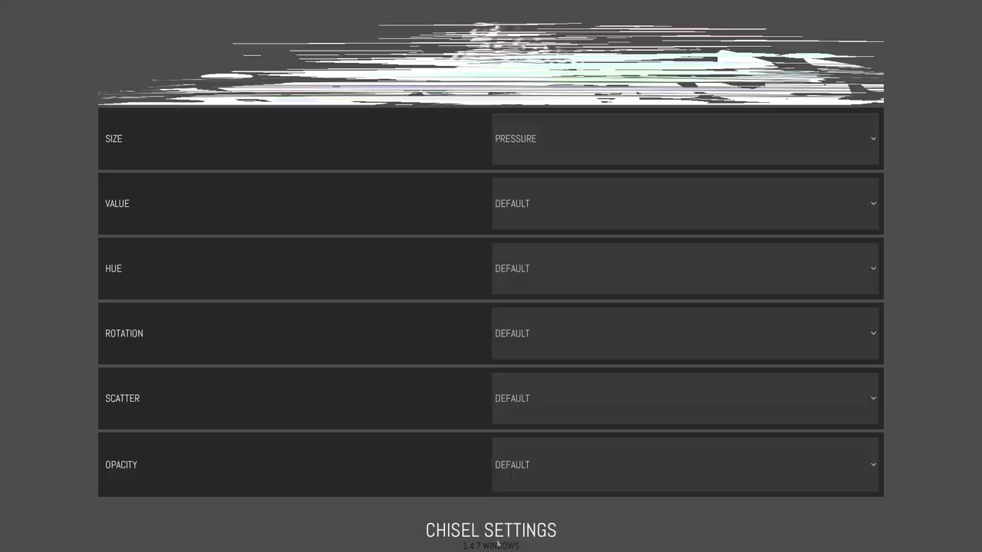
{"action": "left_click", "coordinate": [60, 193]}
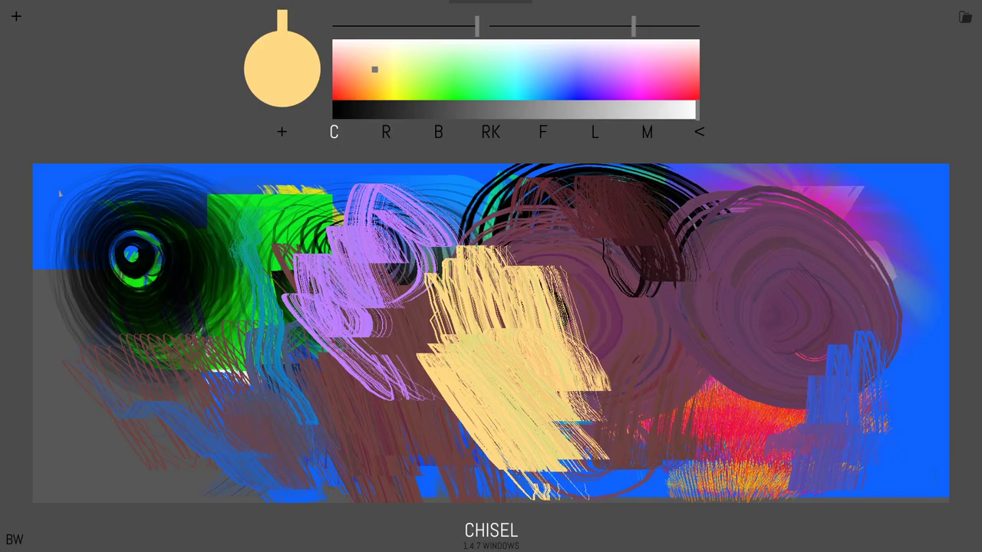
- Turn on Sound in the options and paint pale orange Chisel strokes over the large purple ellipse
{"action": "left_click", "coordinate": [16, 15]}
{"action": "left_click", "coordinate": [890, 253]}
{"action": "mouse_move", "coordinate": [905, 253]}
{"action": "left_mouse_down"}
{"action": "mouse_move", "coordinate": [890, 353]}
{"action": "mouse_move", "coordinate": [828, 406]}
{"action": "mouse_move", "coordinate": [783, 468]}
{"action": "mouse_move", "coordinate": [747, 353]}
{"action": "mouse_move", "coordinate": [675, 264]}
{"action": "mouse_move", "coordinate": [652, 257]}
{"action": "left_mouse_up"}
- Reduce the UI Scale to about a fifth of its range and close the options
{"action": "left_click", "coordinate": [11, 17]}
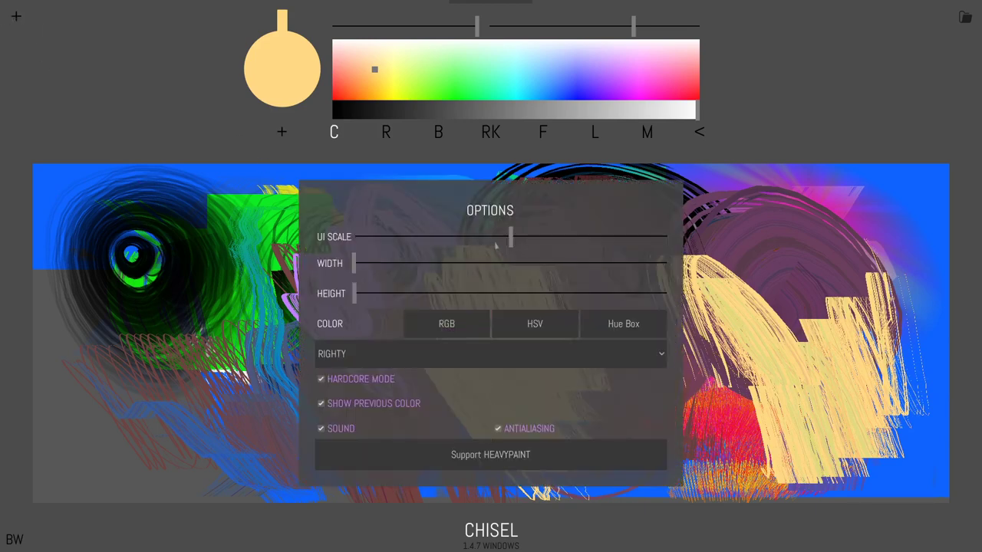
{"action": "left_click_drag", "start_coordinate": [510, 236], "coordinate": [390, 236]}
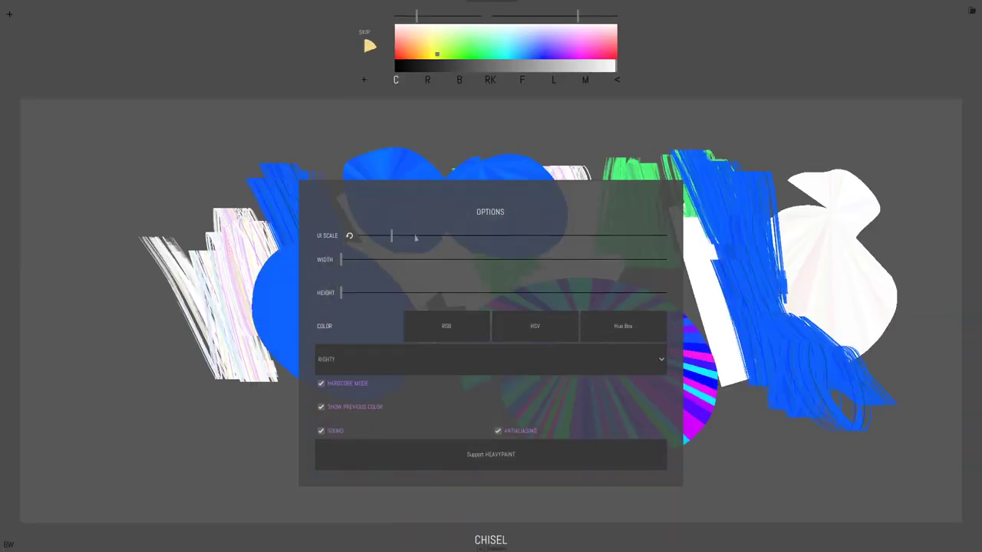
{"action": "left_click", "coordinate": [501, 236]}
{"action": "left_click_drag", "start_coordinate": [500, 238], "coordinate": [427, 237]}
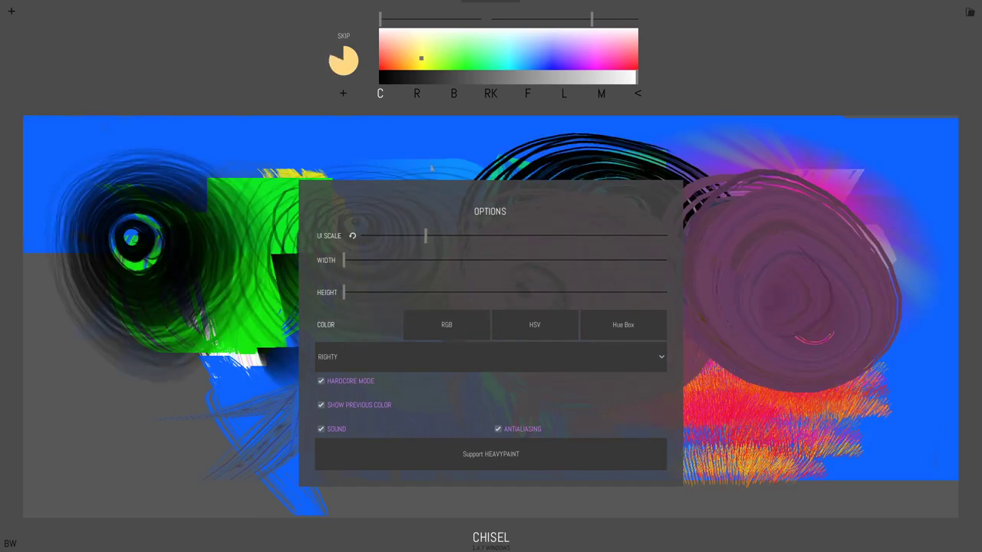
{"action": "left_click", "coordinate": [788, 69]}
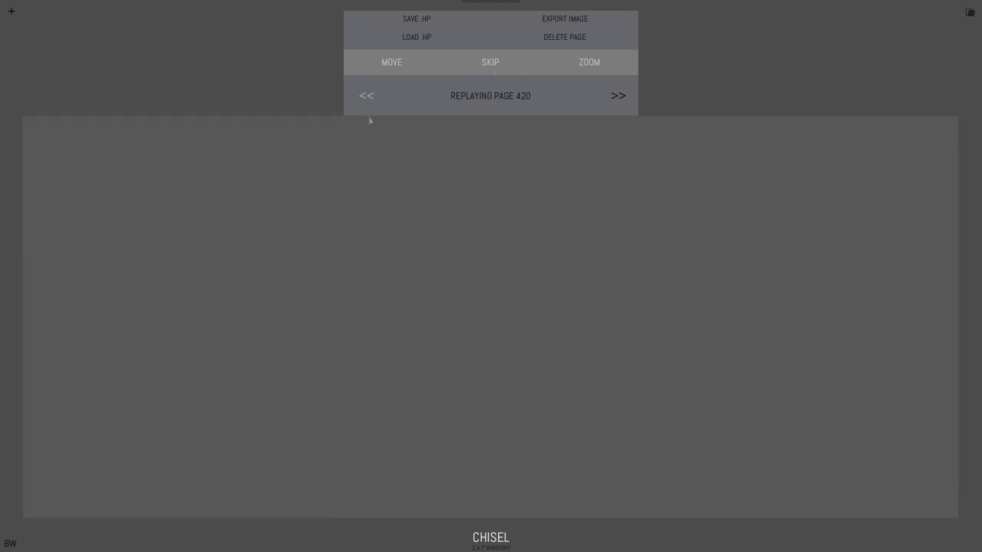
- Browse back to page 419 and return to page 420 to load the sunset street painting
{"action": "left_click", "coordinate": [365, 97]}
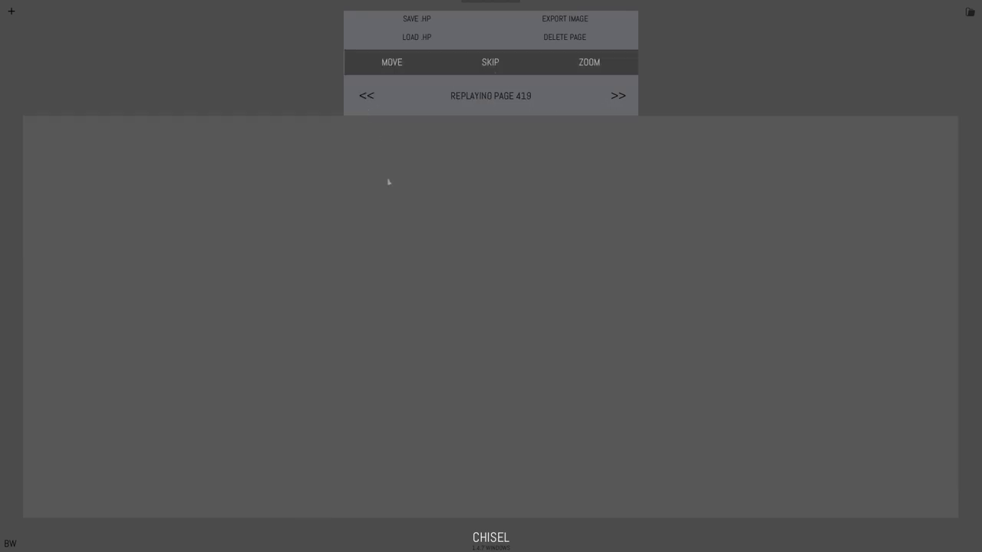
{"action": "left_click", "coordinate": [606, 100]}
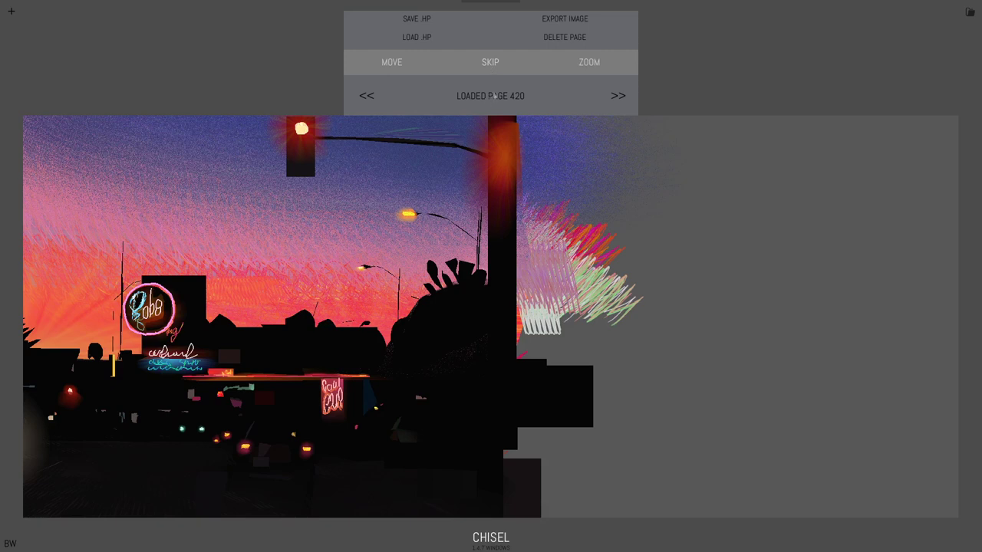
{"action": "left_click", "coordinate": [487, 100]}
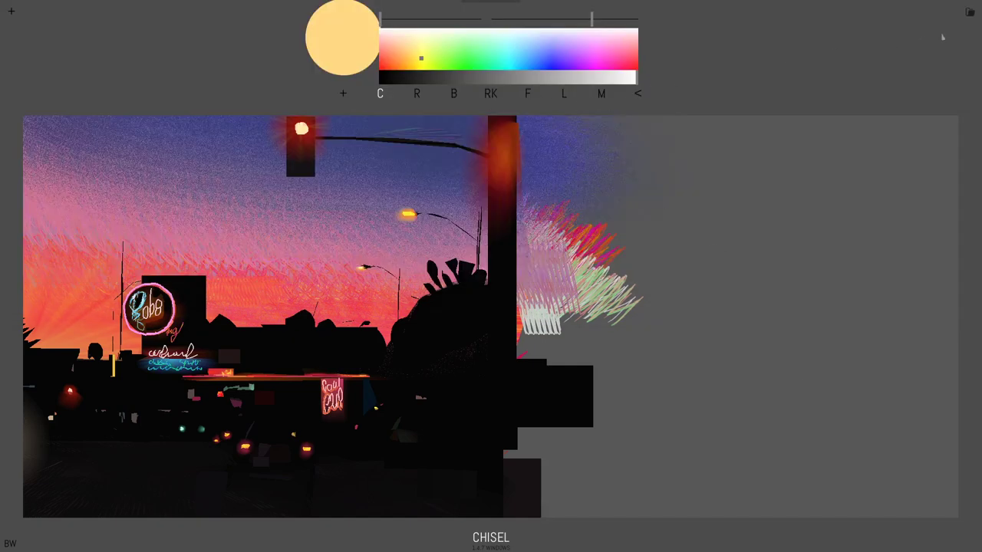
- Shift the sunset painting toward the canvas center and narrow the canvas width by about half to crop the rough side edges
{"action": "left_click", "coordinate": [637, 94]}
{"action": "mouse_move", "coordinate": [401, 67]}
{"action": "left_mouse_down"}
{"action": "mouse_move", "coordinate": [614, 63]}
{"action": "mouse_move", "coordinate": [589, 66]}
{"action": "left_mouse_up"}
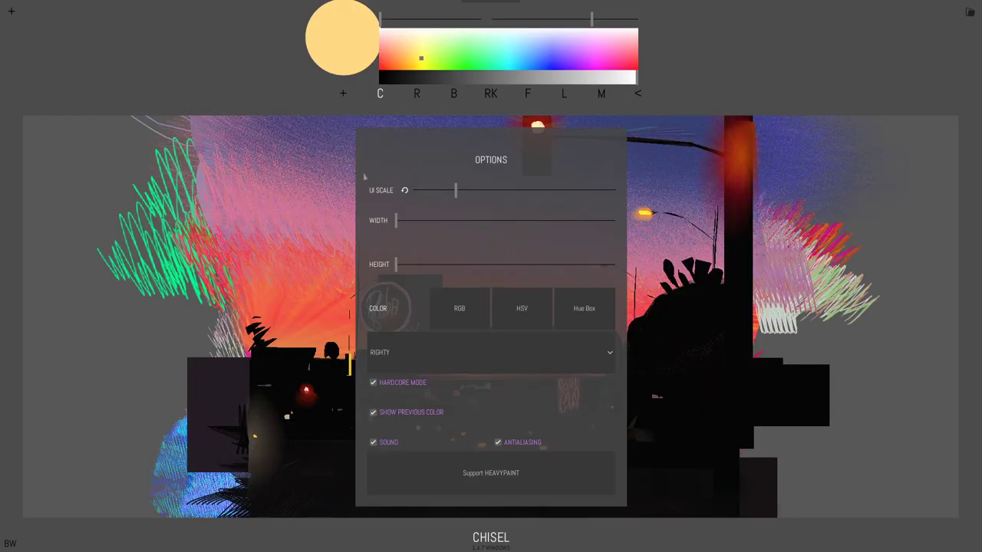
{"action": "left_click_drag", "start_coordinate": [409, 229], "coordinate": [502, 230]}
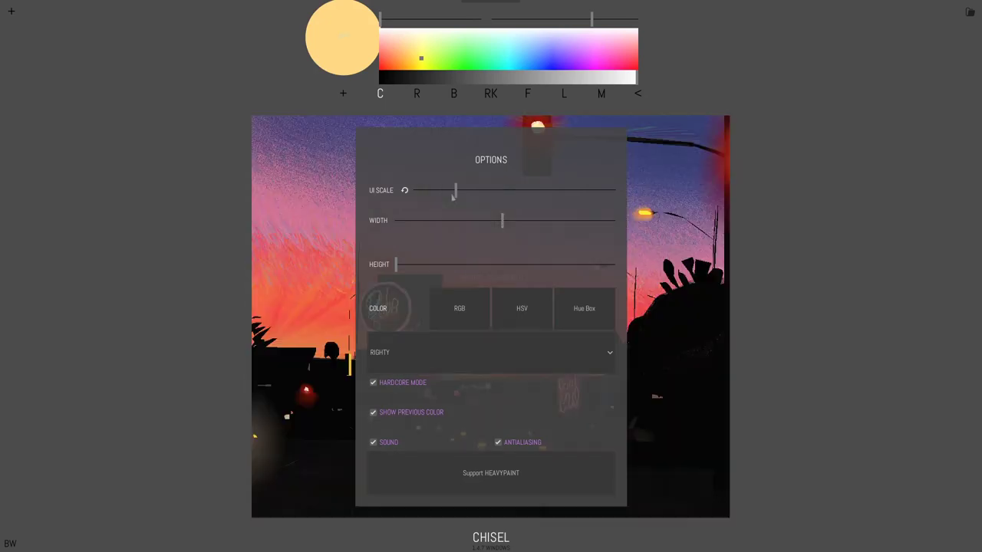
{"action": "left_click", "coordinate": [267, 76]}
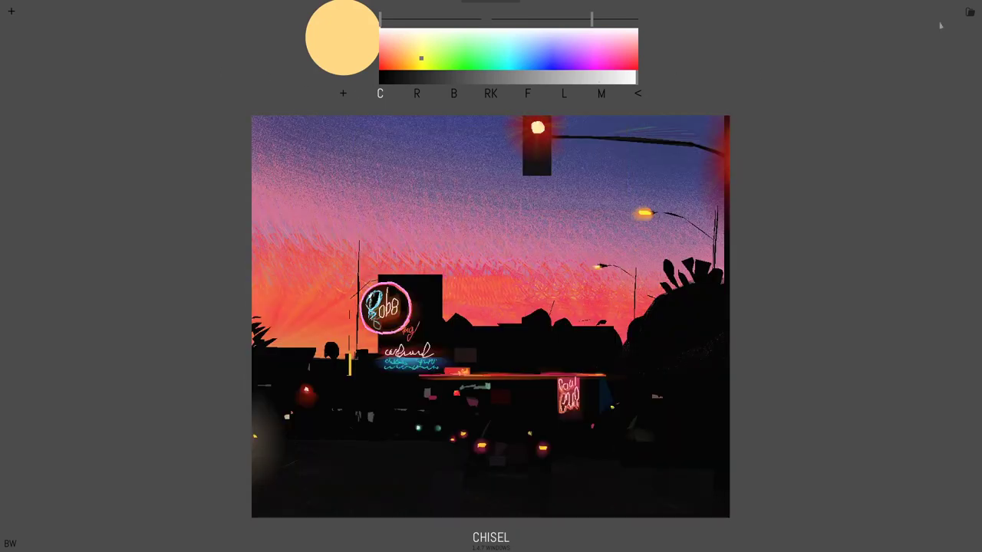
- Save the painting as an HP project named Bobs
{"action": "left_click", "coordinate": [969, 15]}
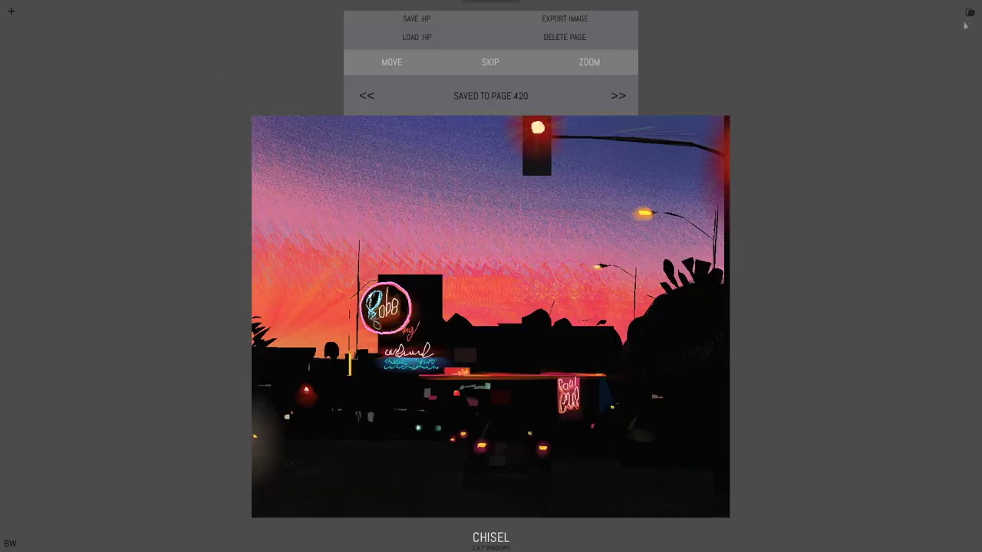
{"action": "left_click", "coordinate": [409, 23]}
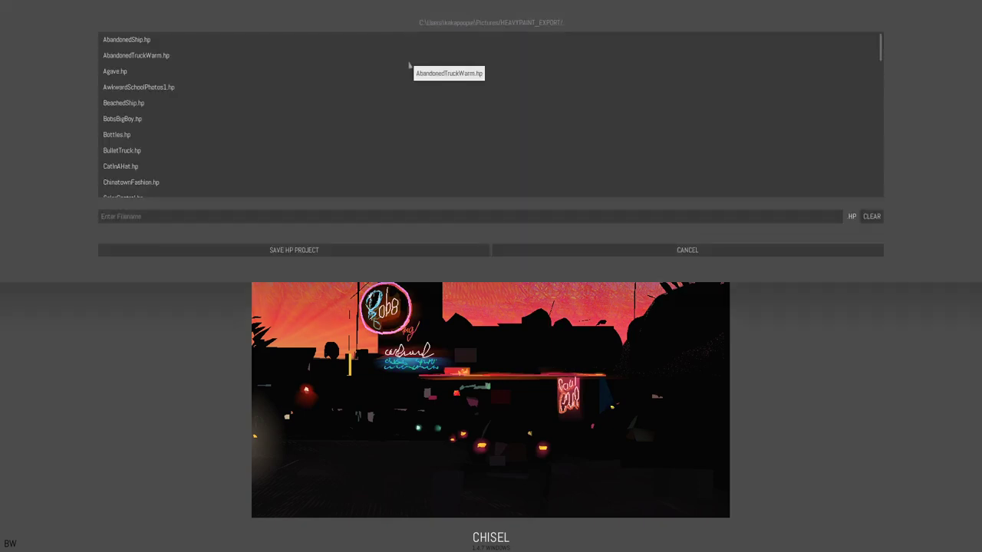
{"action": "type", "text": "S"}
{"action": "key", "text": "BackSpace"}
{"action": "type", "text": "Bobs"}
{"action": "left_click", "coordinate": [360, 251]}
{"action": "left_click", "coordinate": [370, 268]}
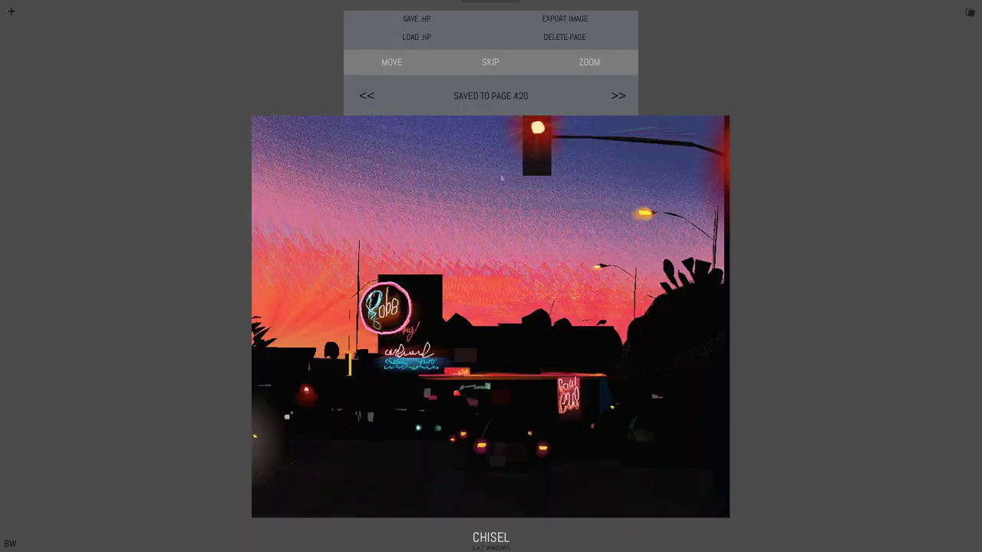
- Set up a PNG export of the painting named BobsHighRes with a size multiplier of 8.8
{"action": "left_click", "coordinate": [566, 24]}
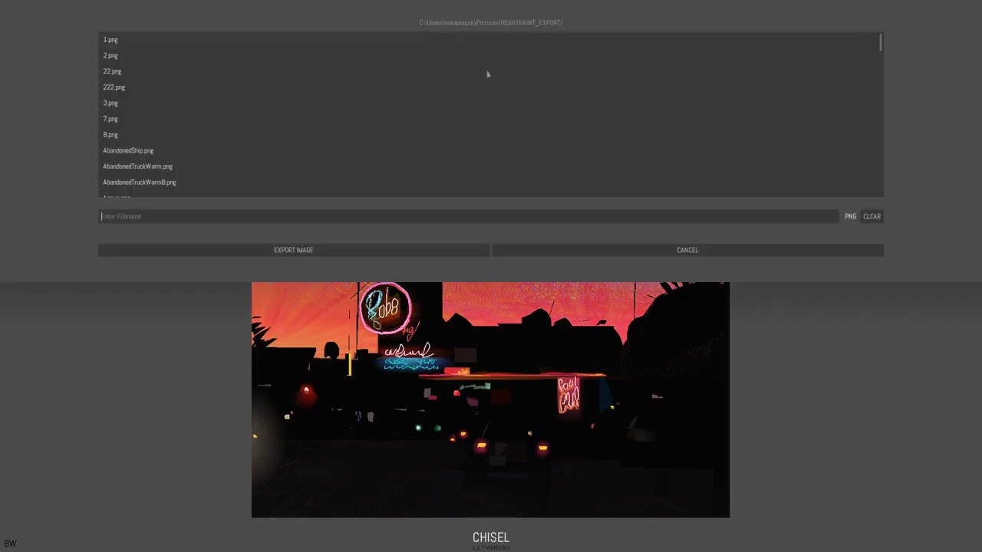
{"action": "type", "text": "BobsHighRes"}
{"action": "left_click", "coordinate": [301, 251]}
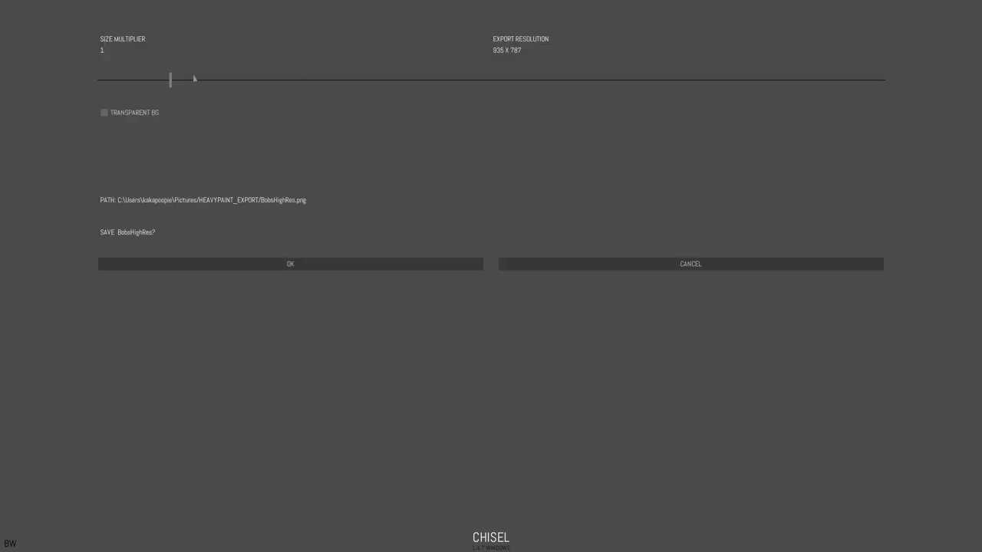
{"action": "left_click_drag", "start_coordinate": [194, 78], "coordinate": [795, 91]}
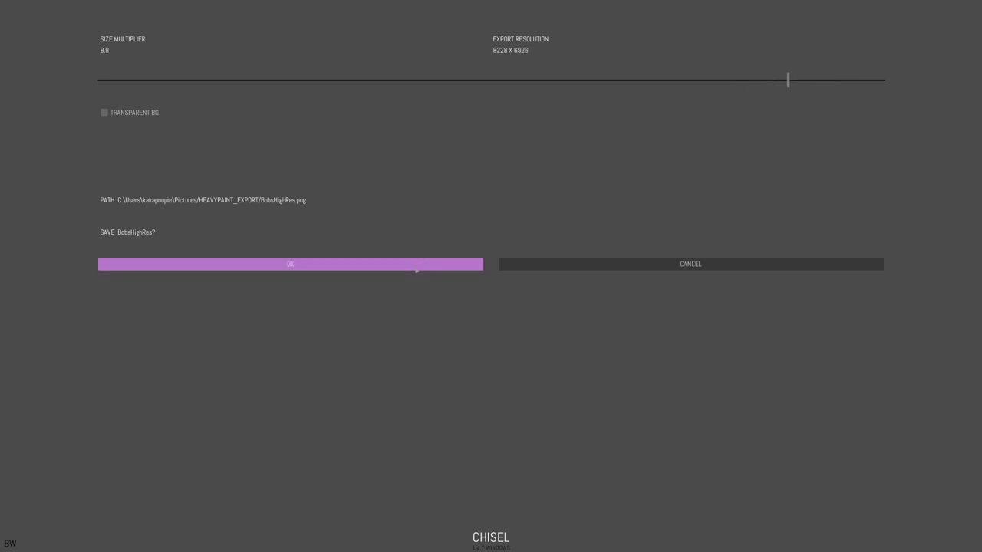